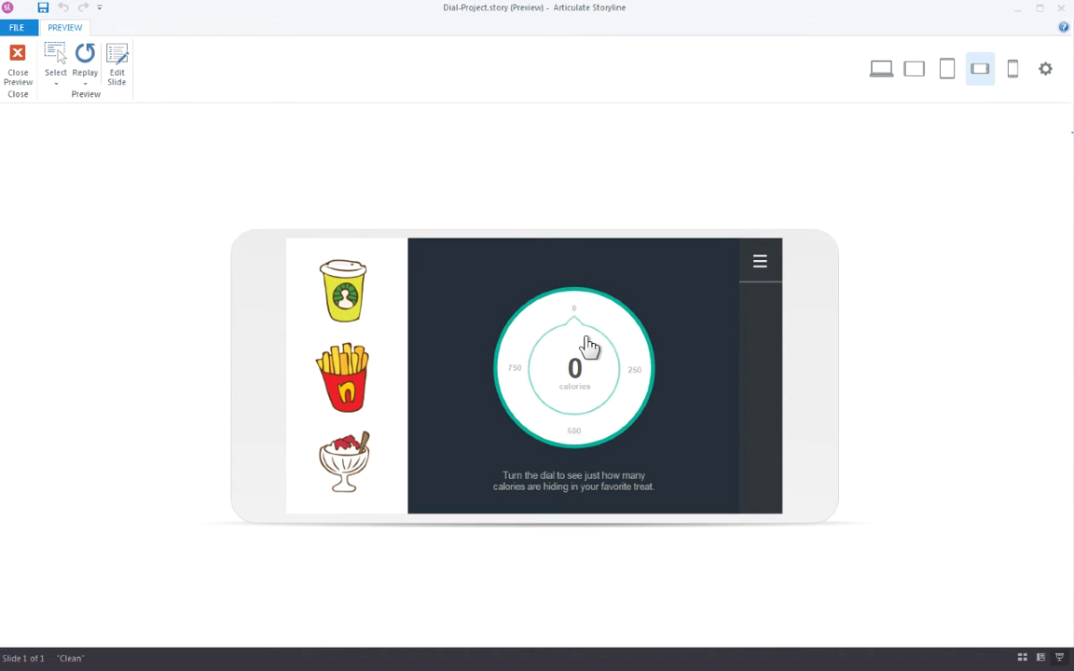
- Turn the calorie dial until the count reaches 840, lighting the fries and then the sundae
mouse_move(589, 347)
mouse_down()
mouse_move(607, 391)
mouse_move(549, 424)
mouse_move(522, 378)
mouse_move(542, 403)
mouse_move(584, 417)
mouse_move(611, 391)
mouse_move(600, 336)
mouse_up()
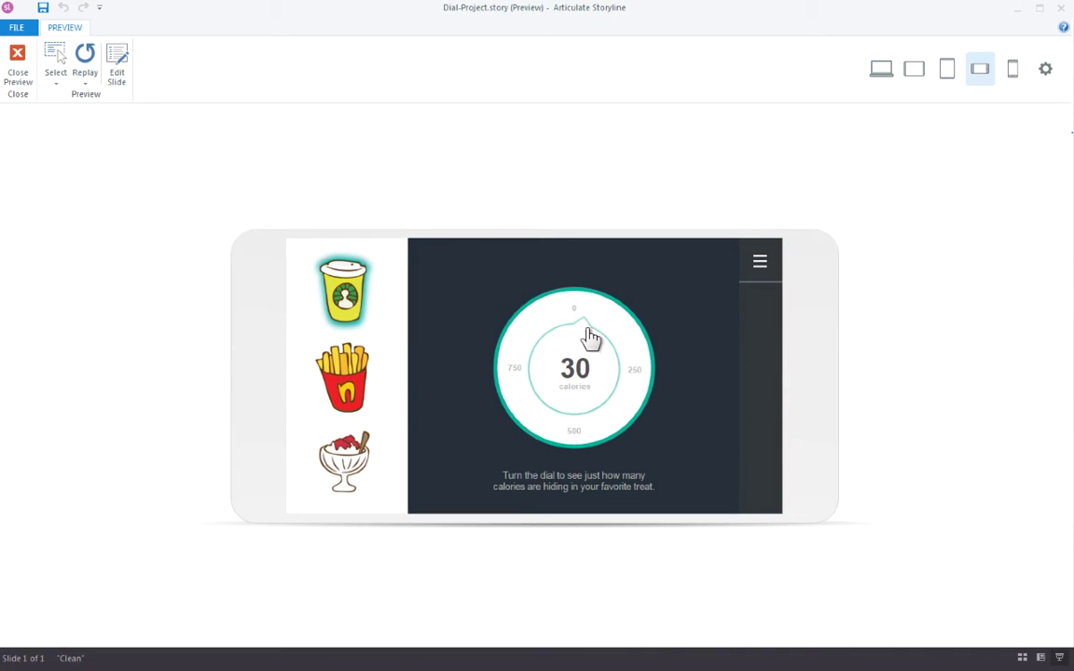
drag(593, 337, 604, 383)
mouse_move(606, 389)
mouse_down()
mouse_move(588, 336)
mouse_move(613, 371)
mouse_move(612, 395)
mouse_up()
drag(613, 388, 595, 416)
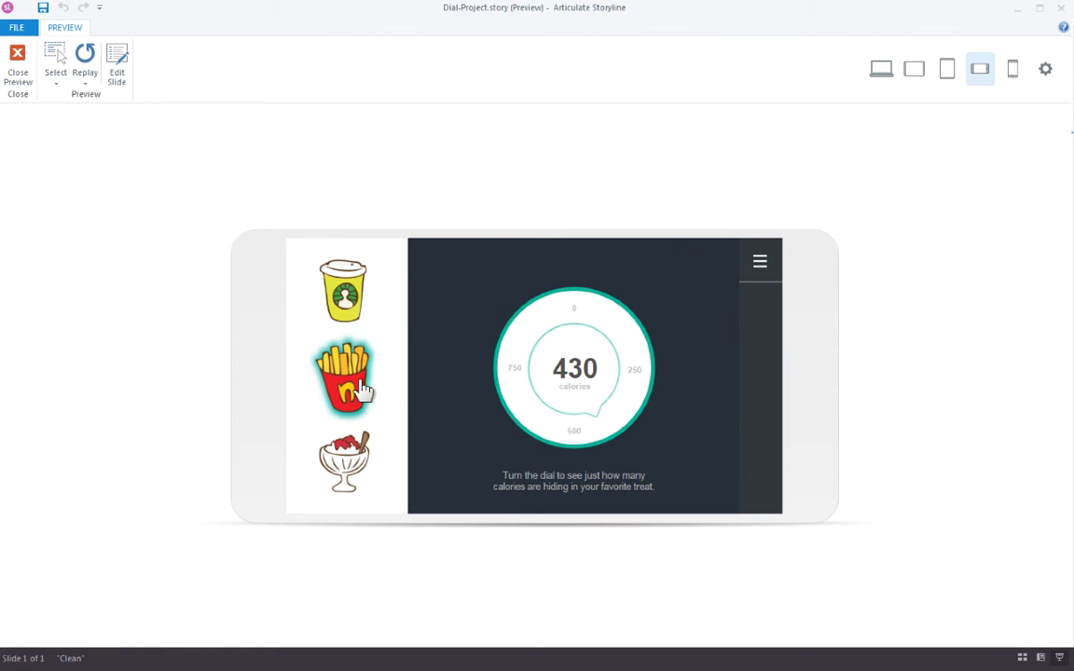
drag(590, 414, 534, 399)
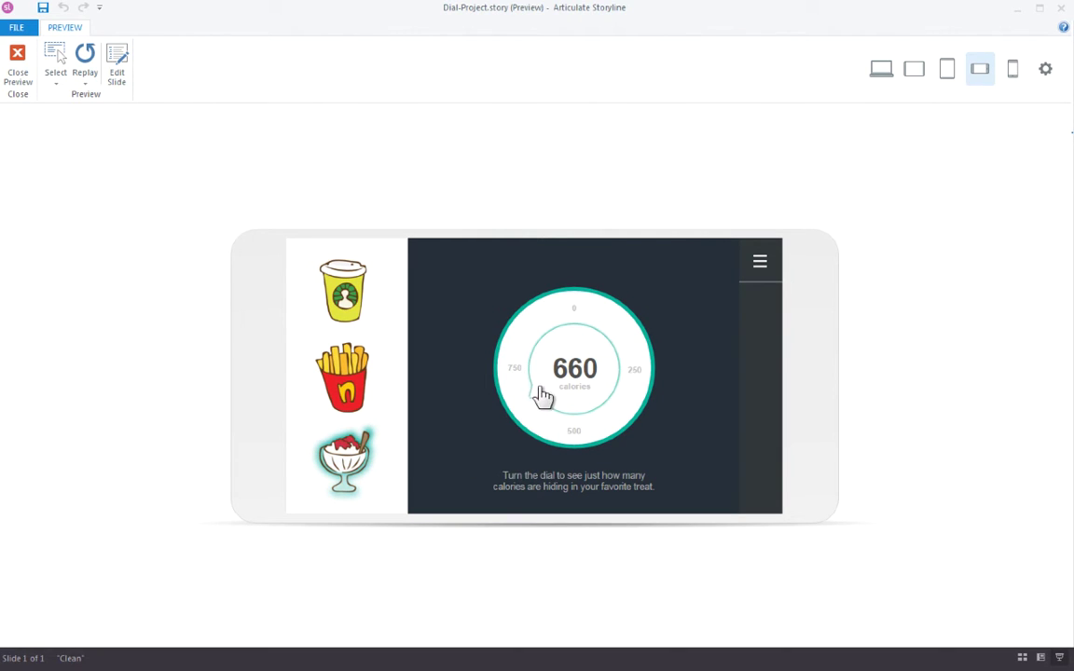
drag(541, 395, 531, 357)
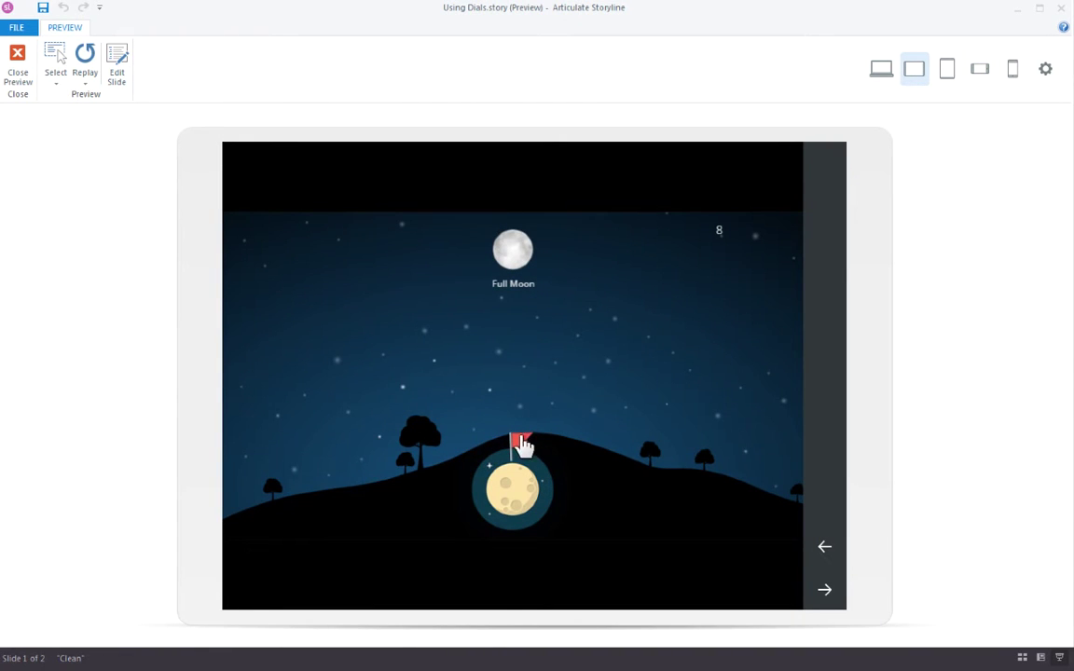
- Turn the moon-phase dial's flag forward to the next phase
drag(520, 443, 475, 467)
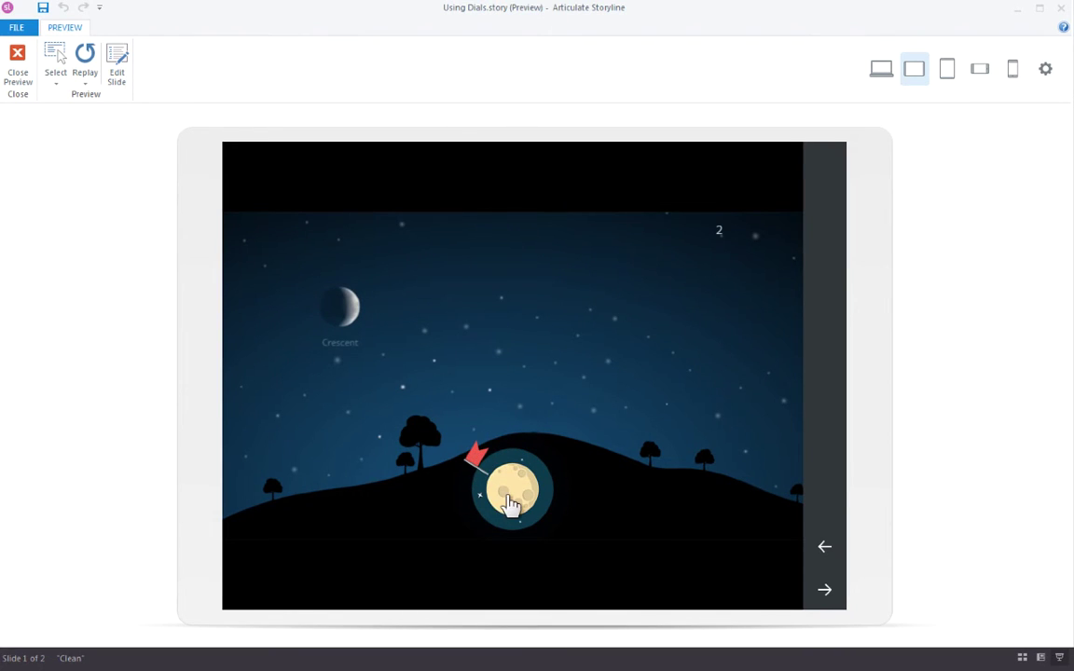
drag(475, 456, 521, 451)
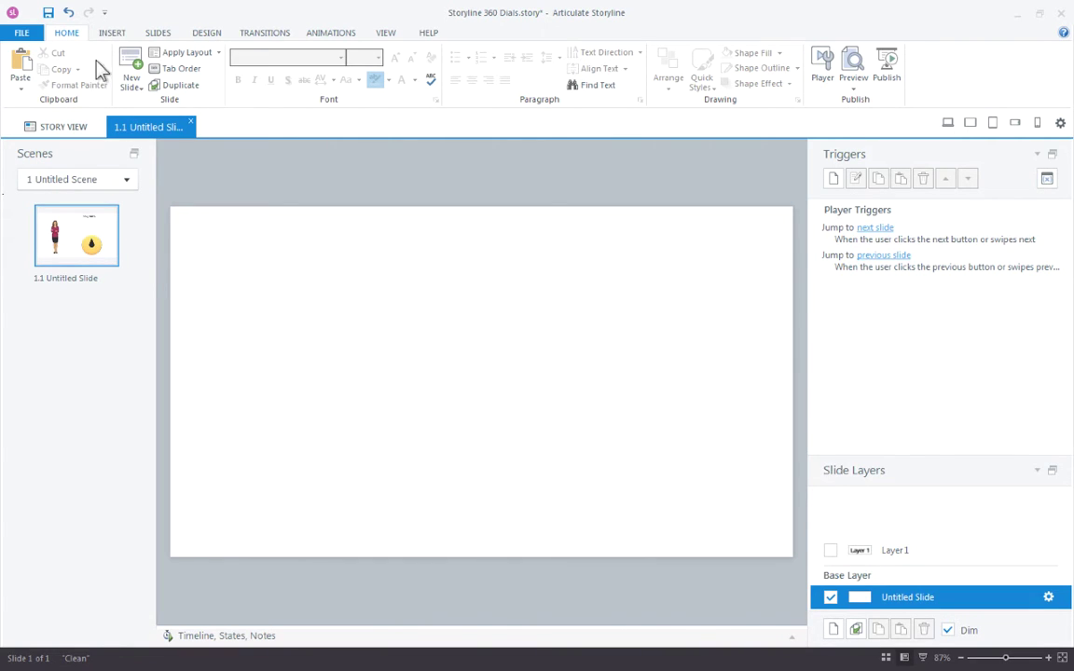
- Insert a first-style dial and draw it on the slide at 200 × 200 px
click(112, 33)
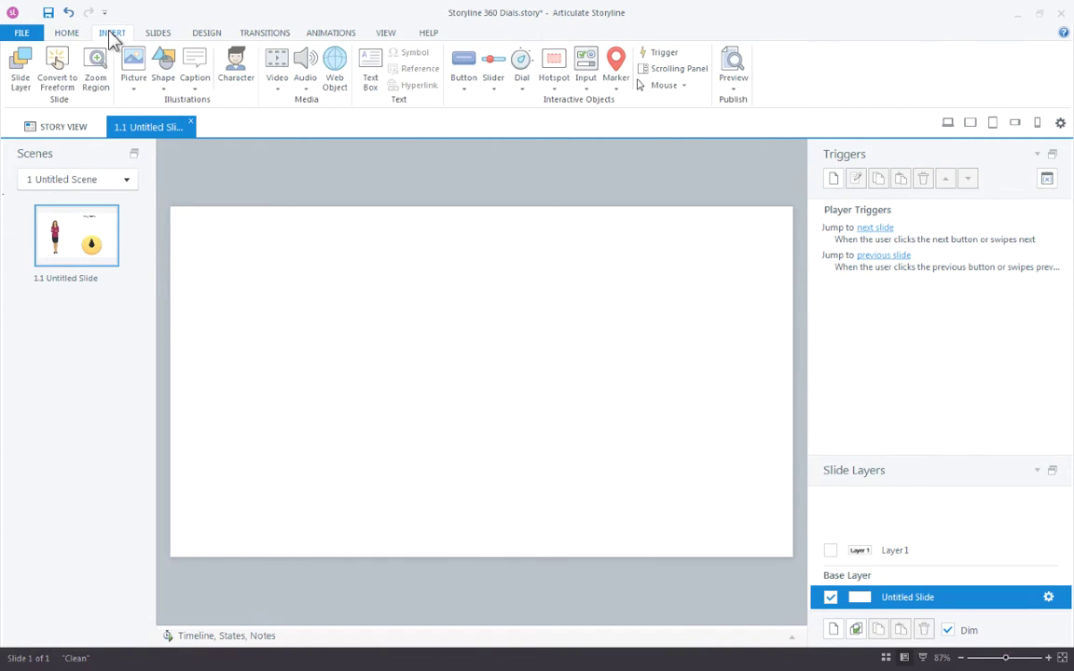
click(521, 85)
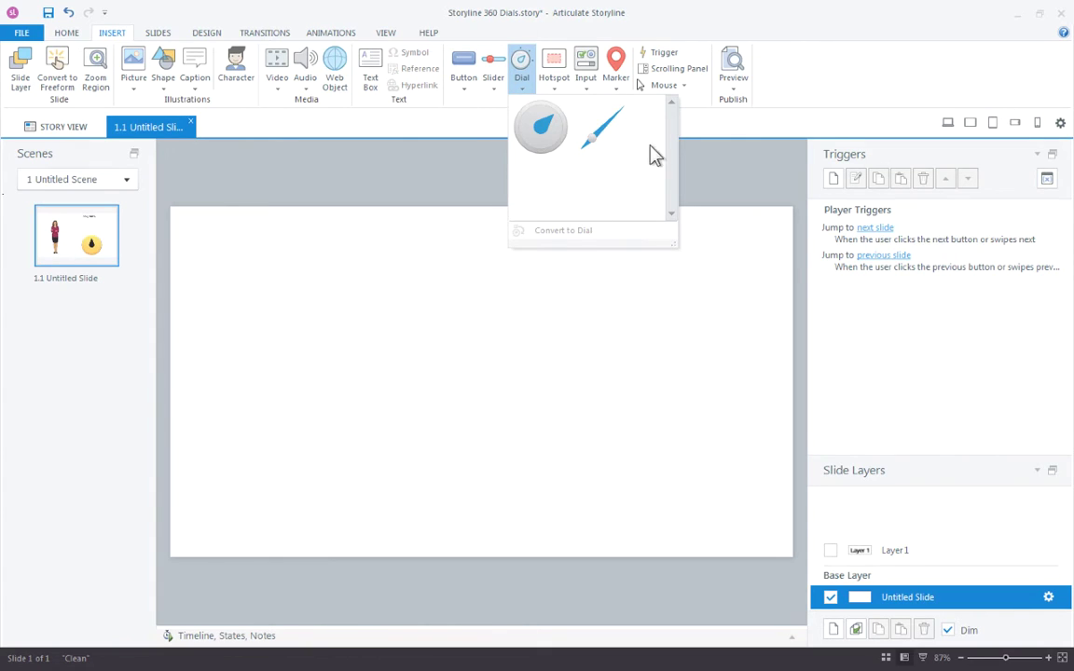
click(554, 144)
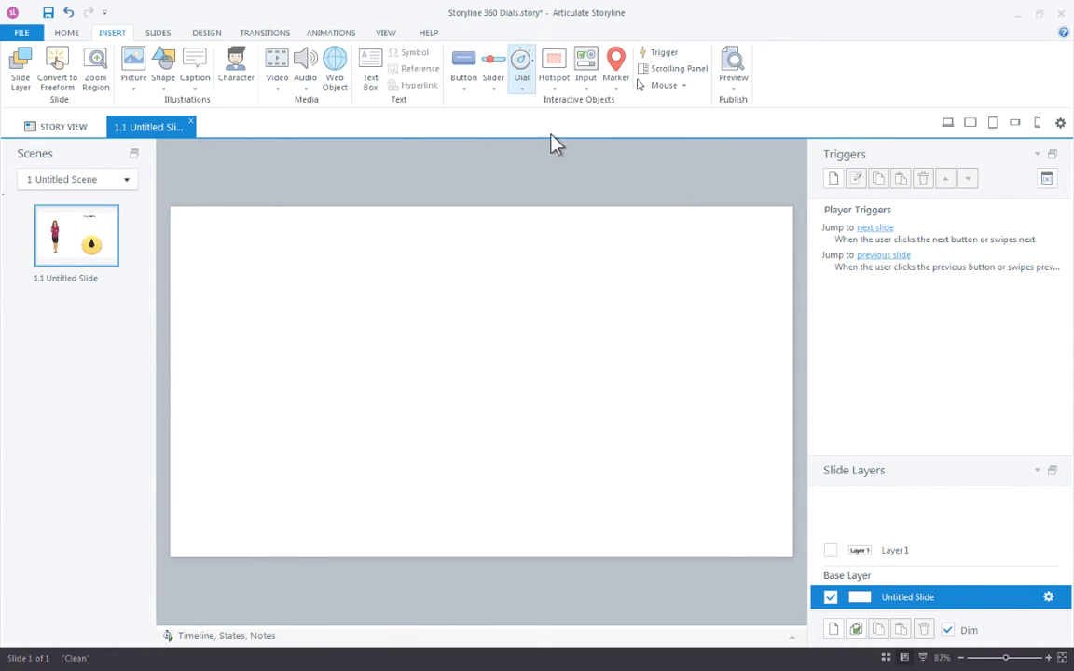
click(520, 285)
drag(588, 343, 597, 439)
drag(536, 373, 595, 412)
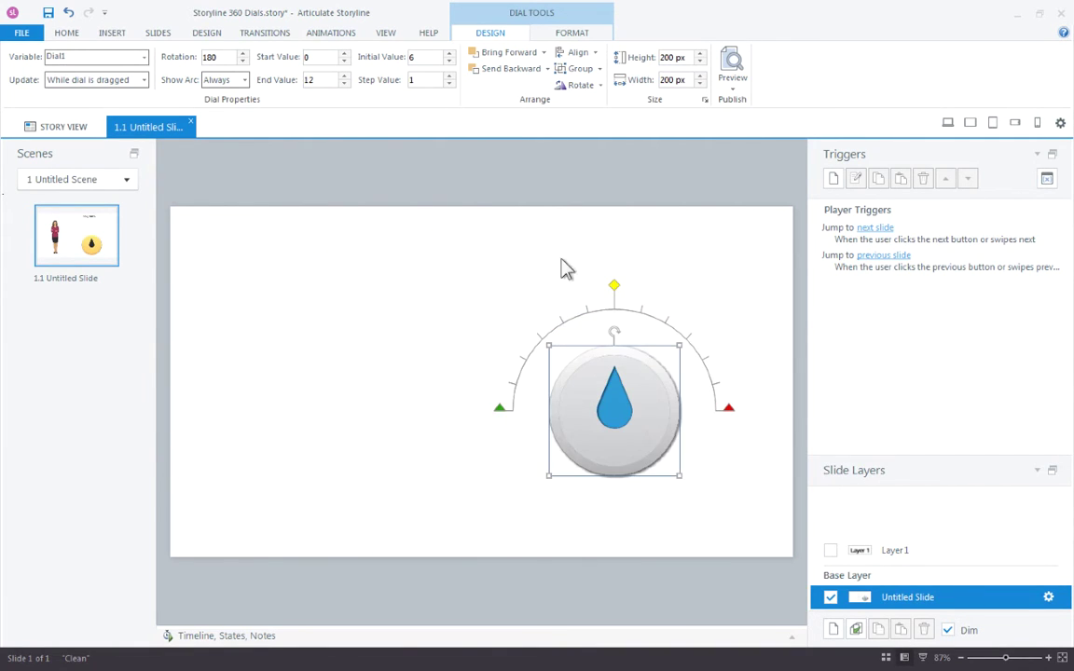
click(572, 35)
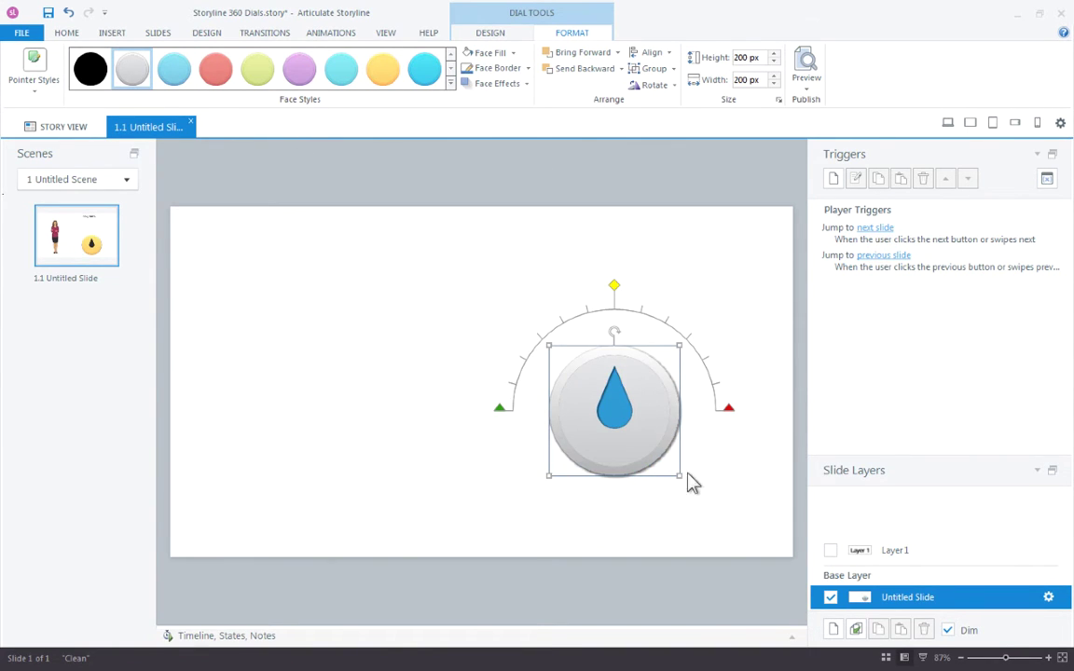
- Give the dial a yellow face and black drop pointer, then move it about 50 px left
click(33, 79)
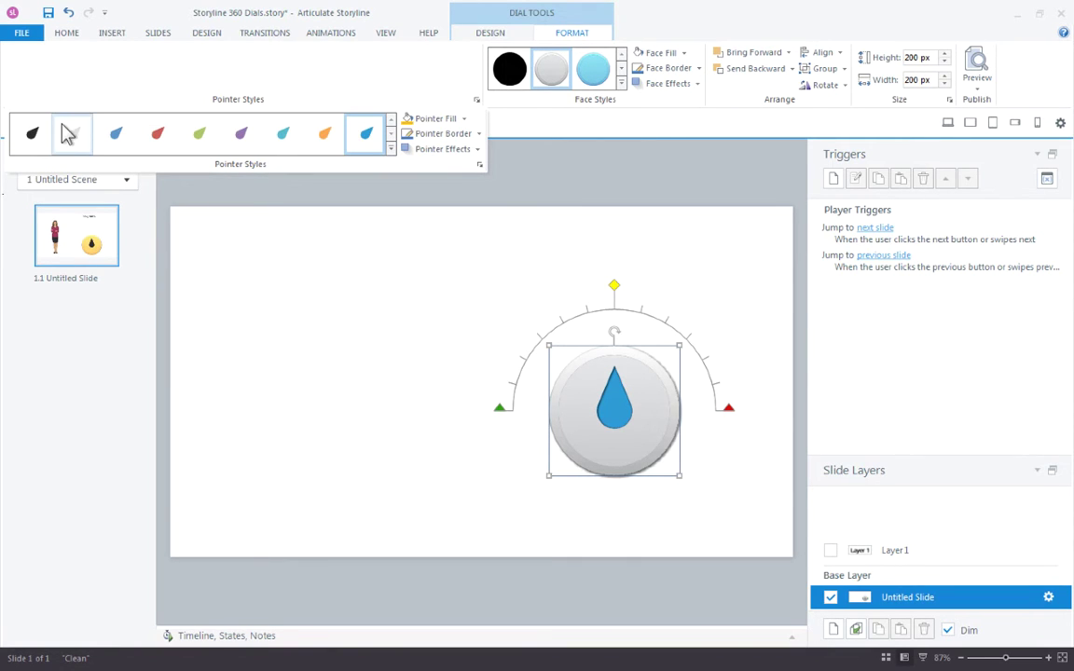
click(34, 135)
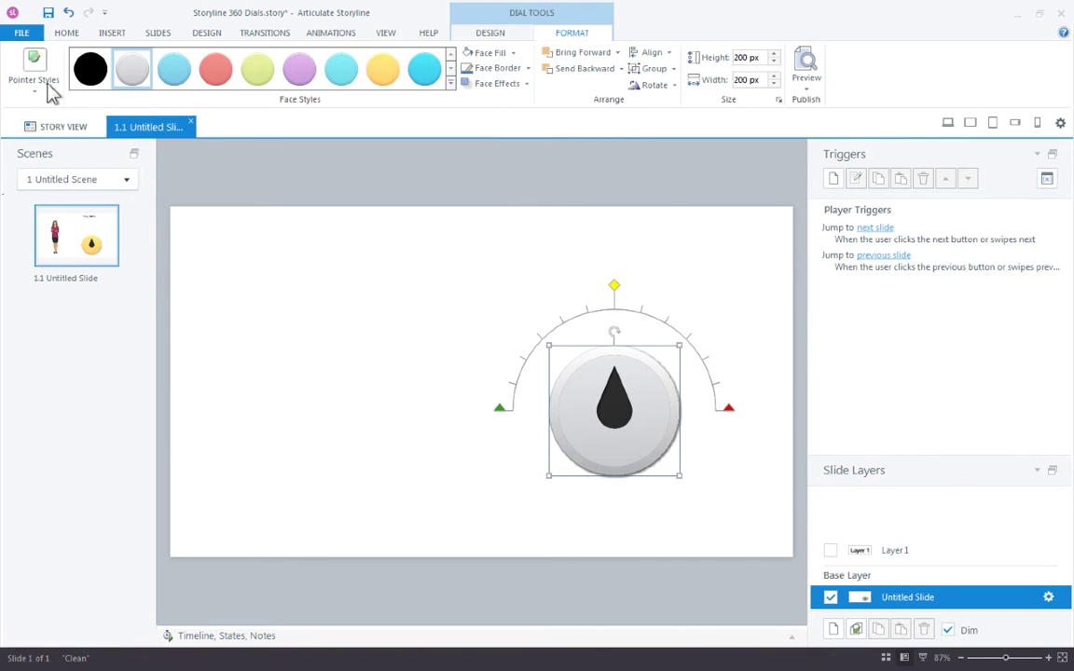
click(393, 77)
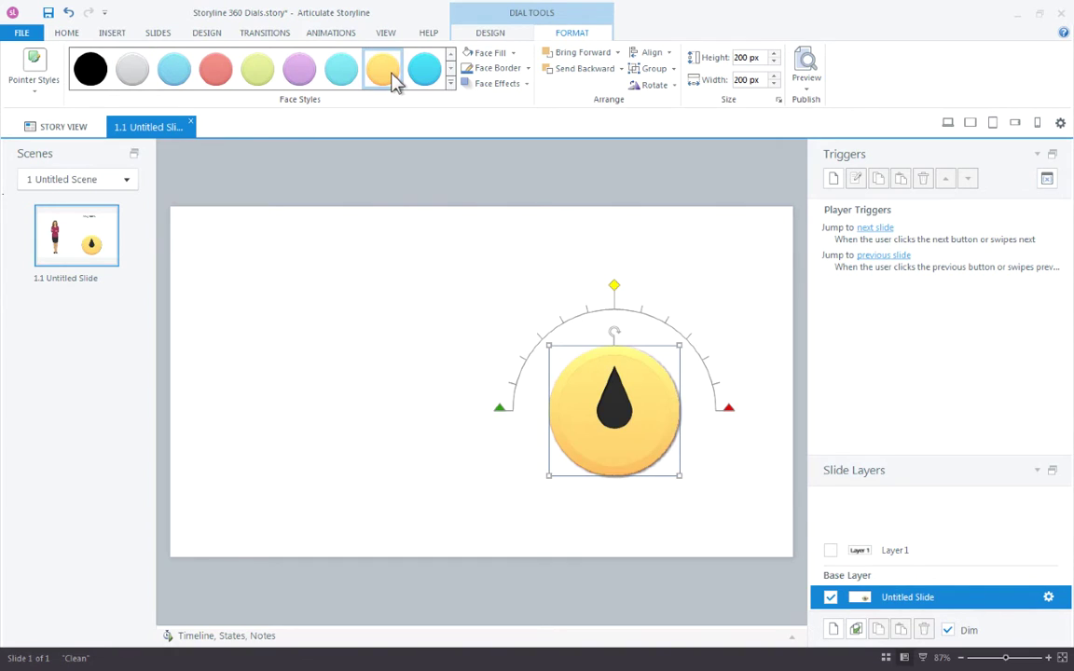
click(43, 93)
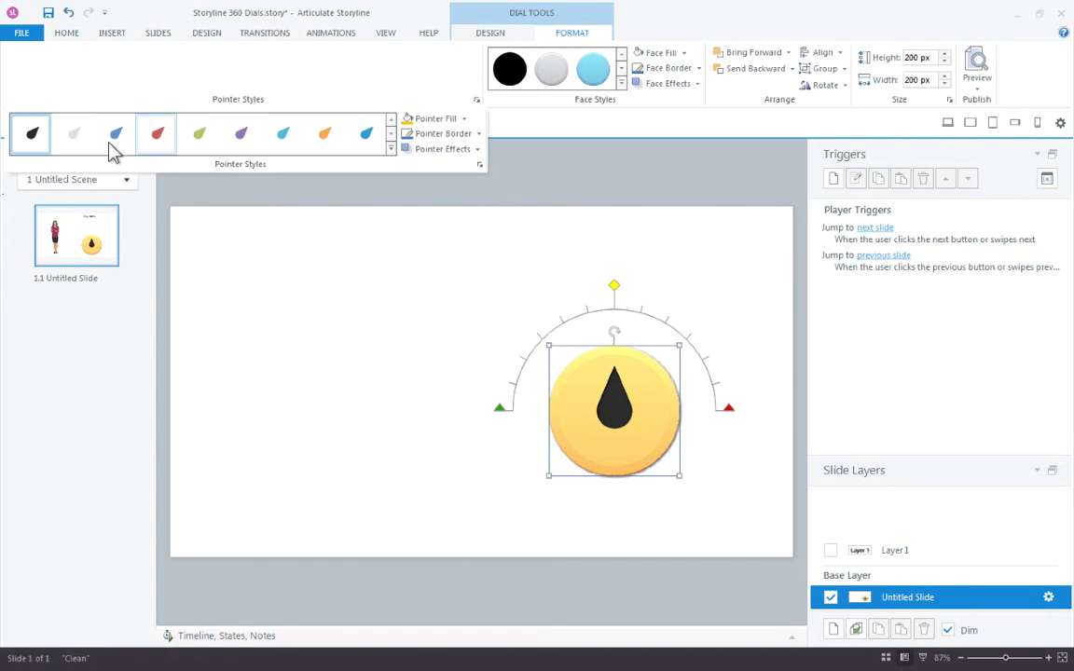
click(73, 135)
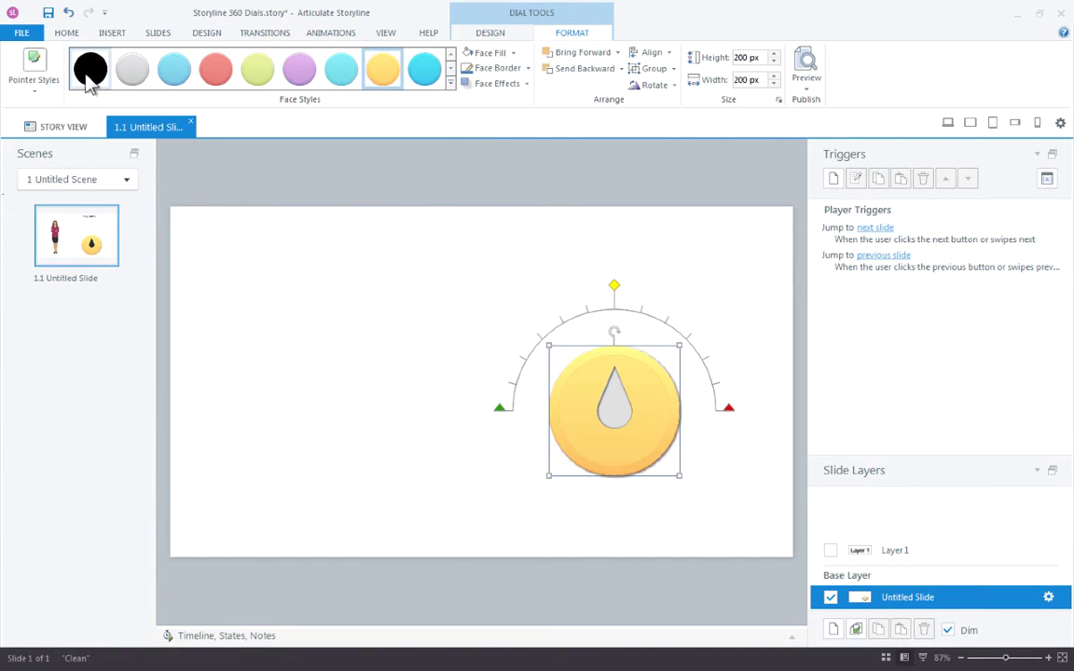
click(34, 79)
click(35, 133)
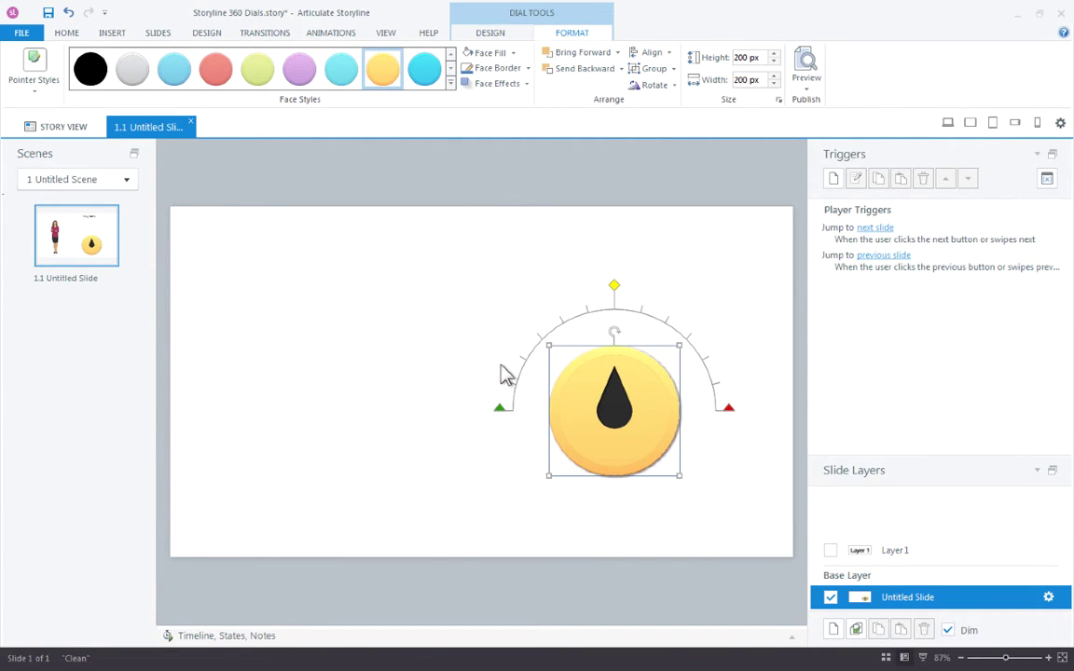
click(512, 53)
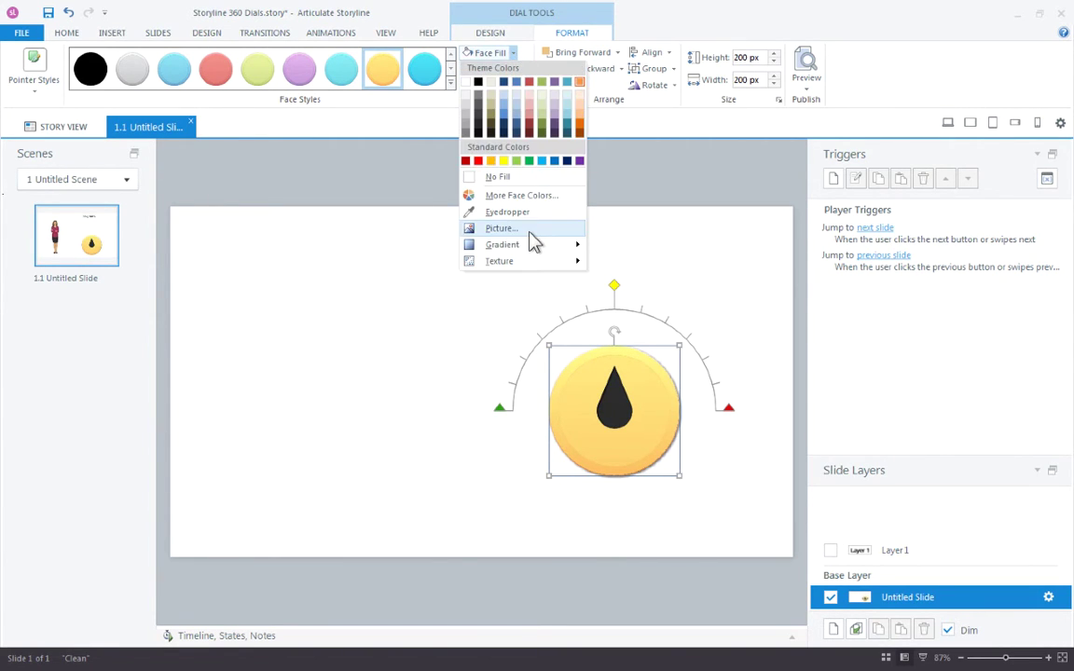
click(871, 80)
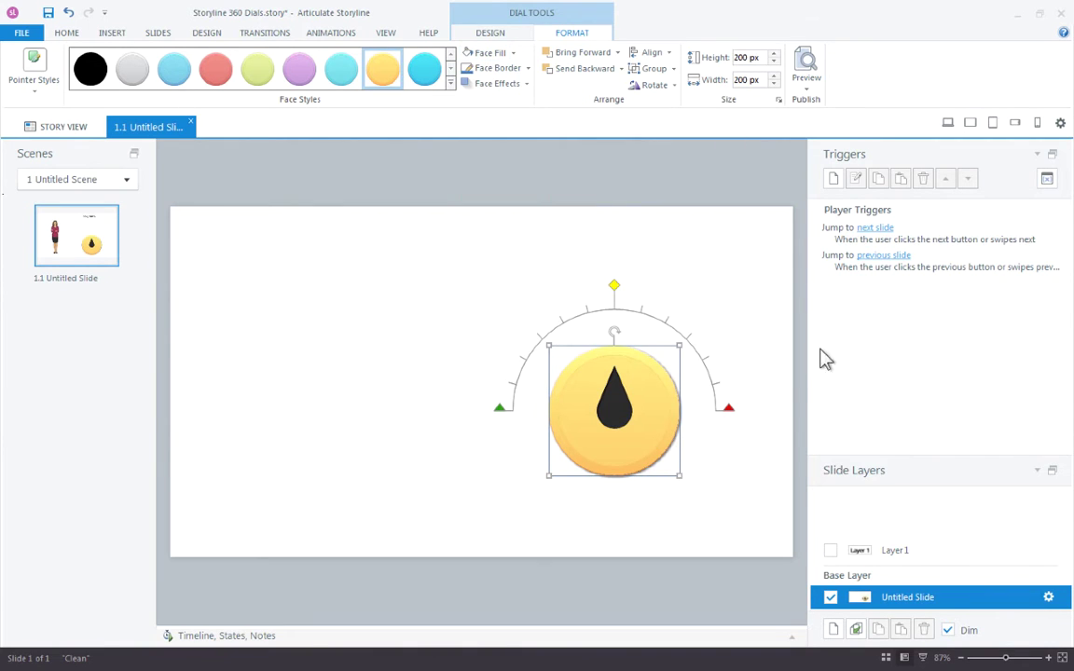
drag(639, 371, 593, 371)
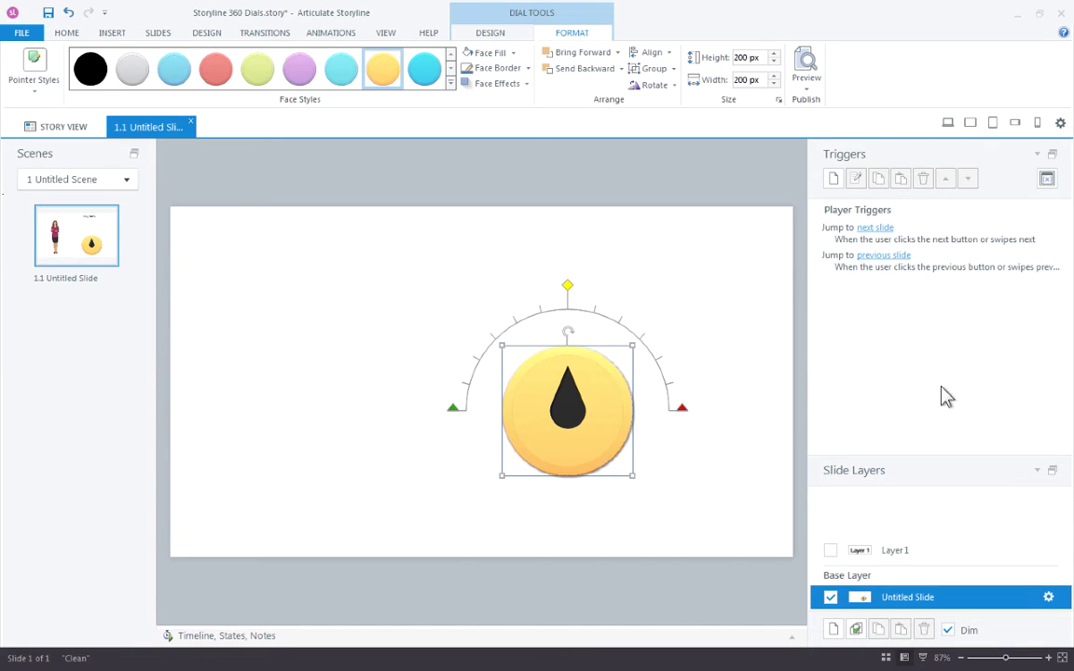
- In the Variables manager, rename Dial1 to MyDial and confirm with OK
click(1047, 181)
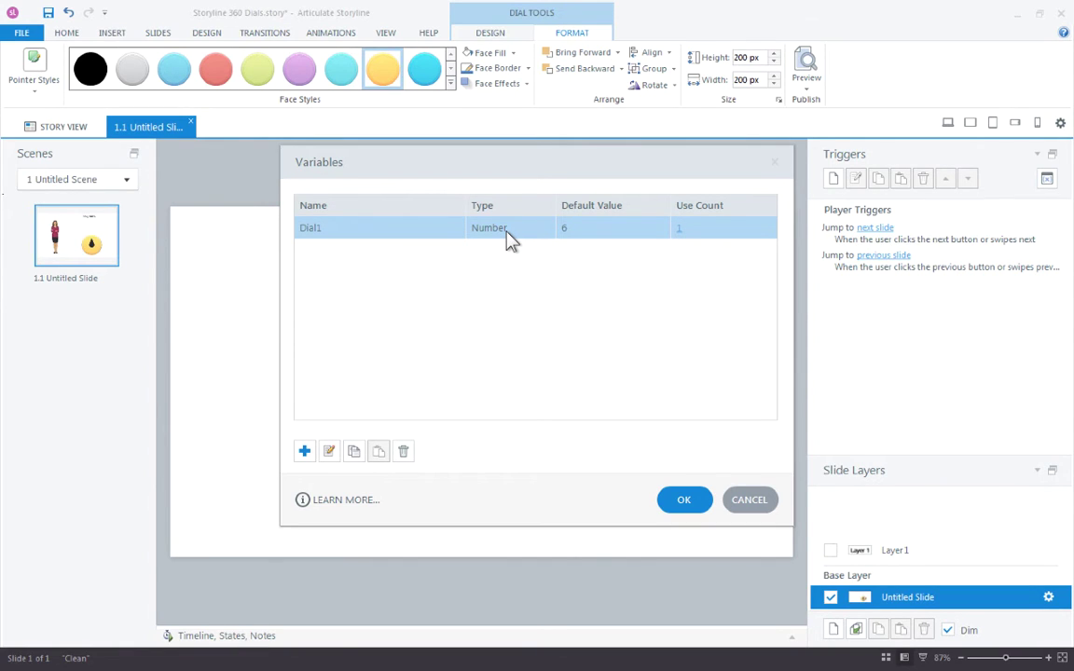
click(358, 231)
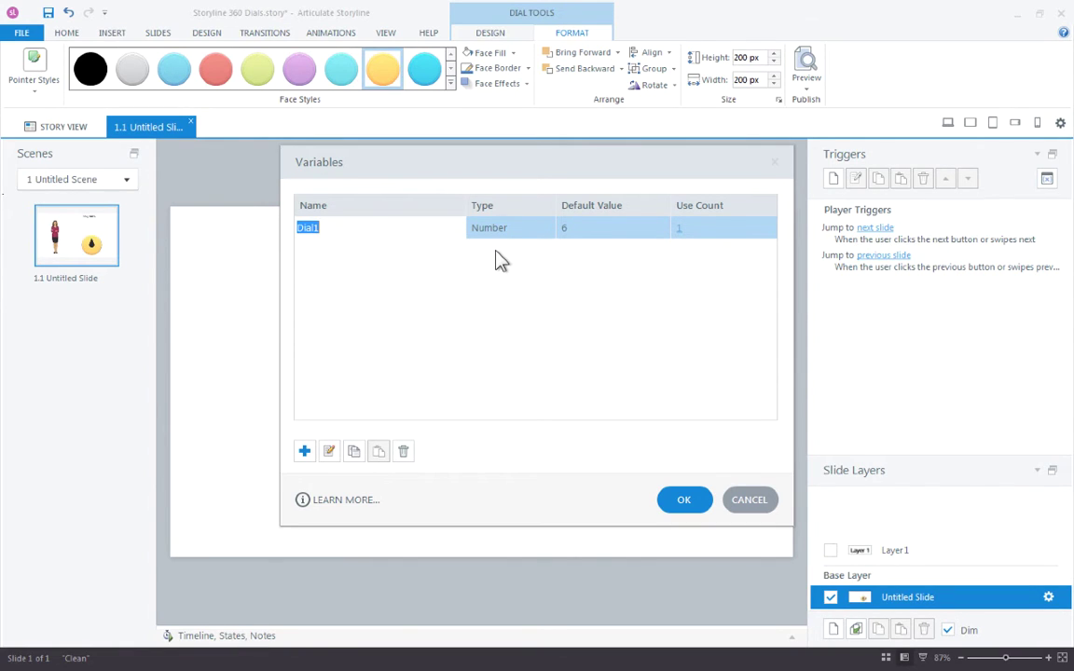
text(My)
key(Return)
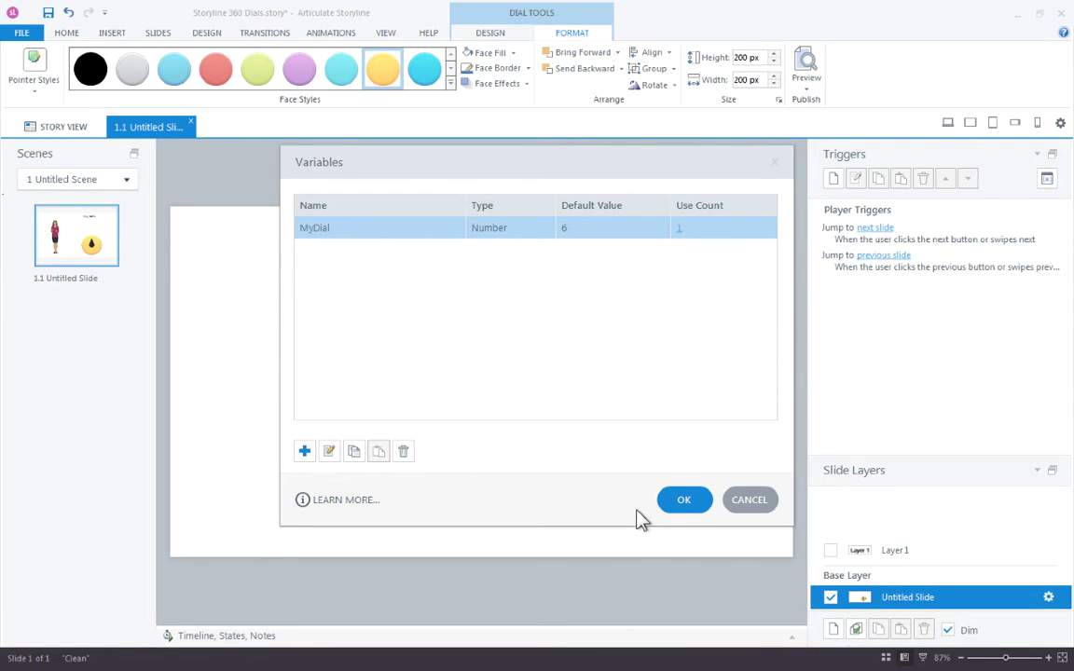
click(688, 508)
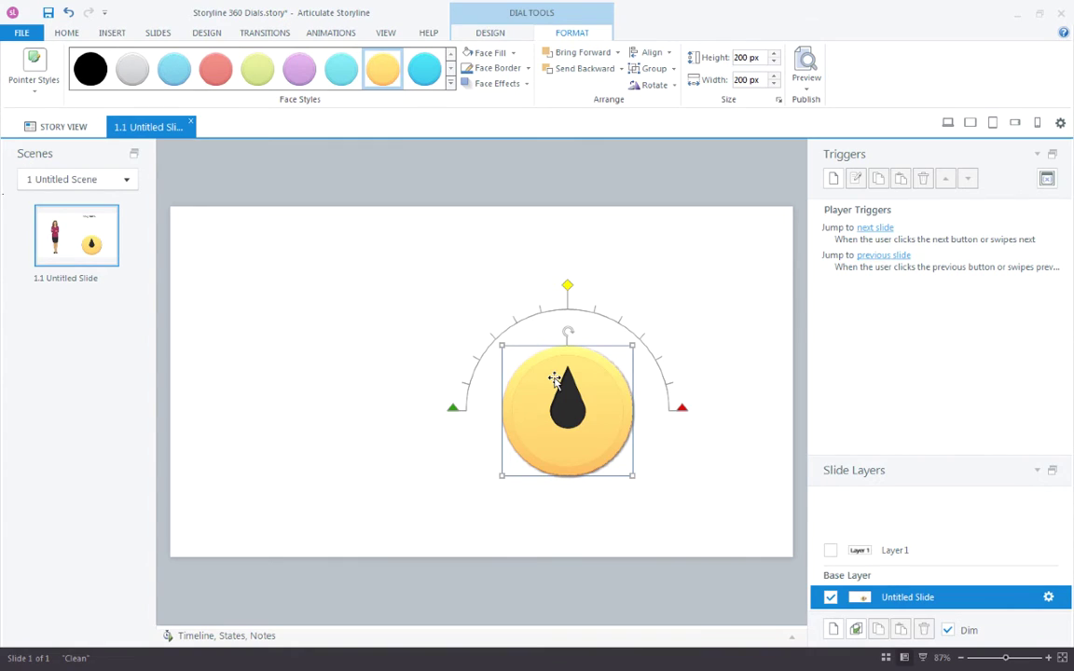
- In the dial's Design properties, make it keep updating its value while being dragged
click(497, 35)
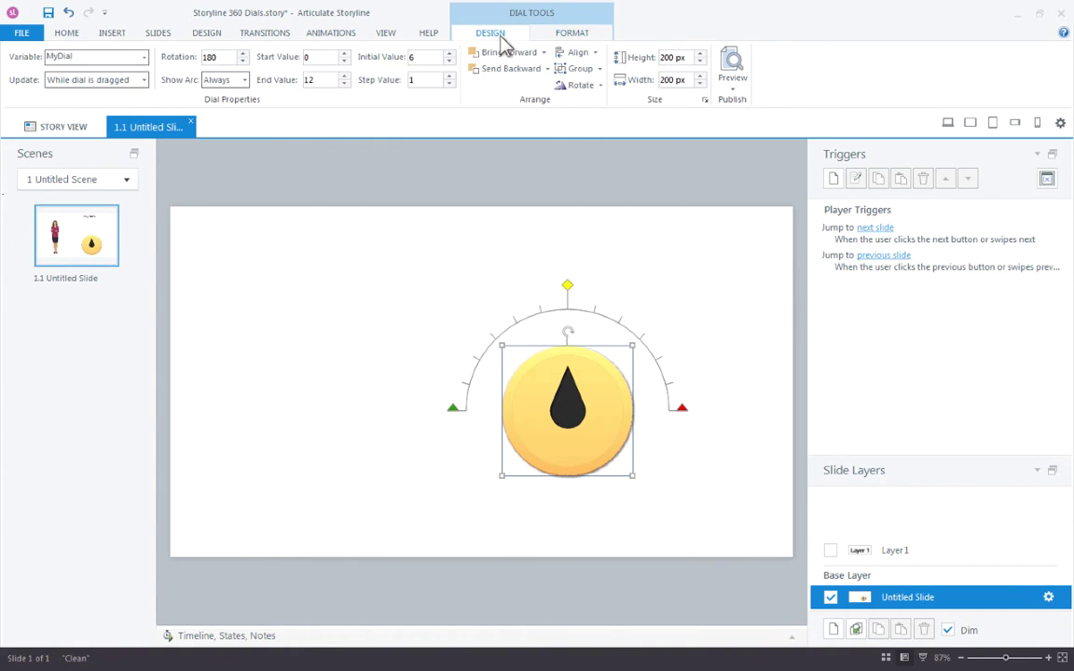
click(571, 35)
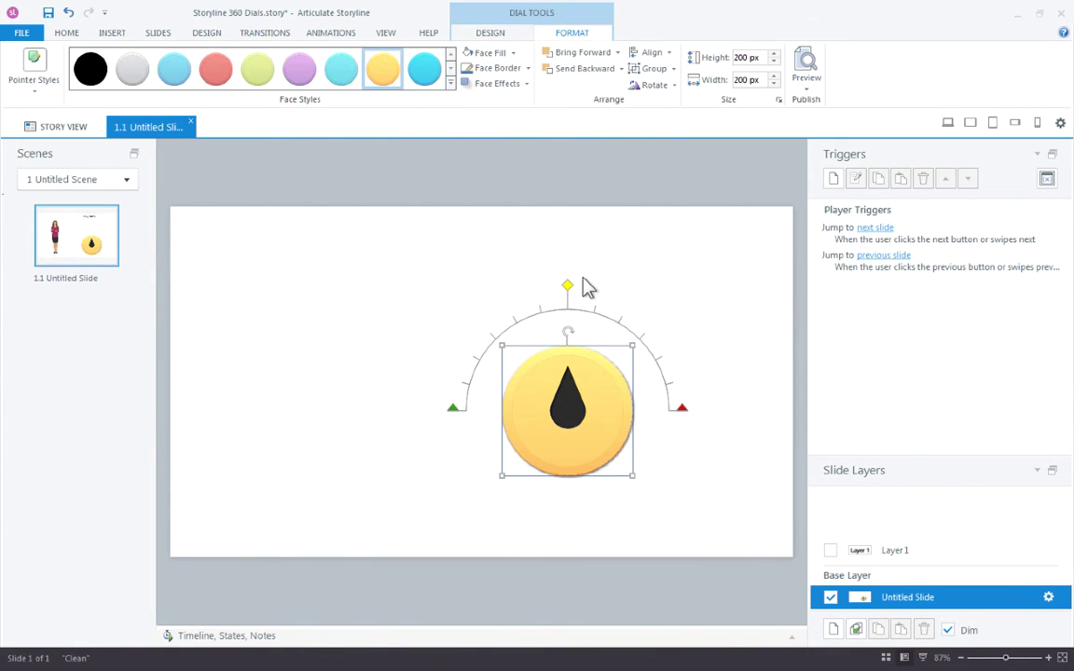
click(494, 36)
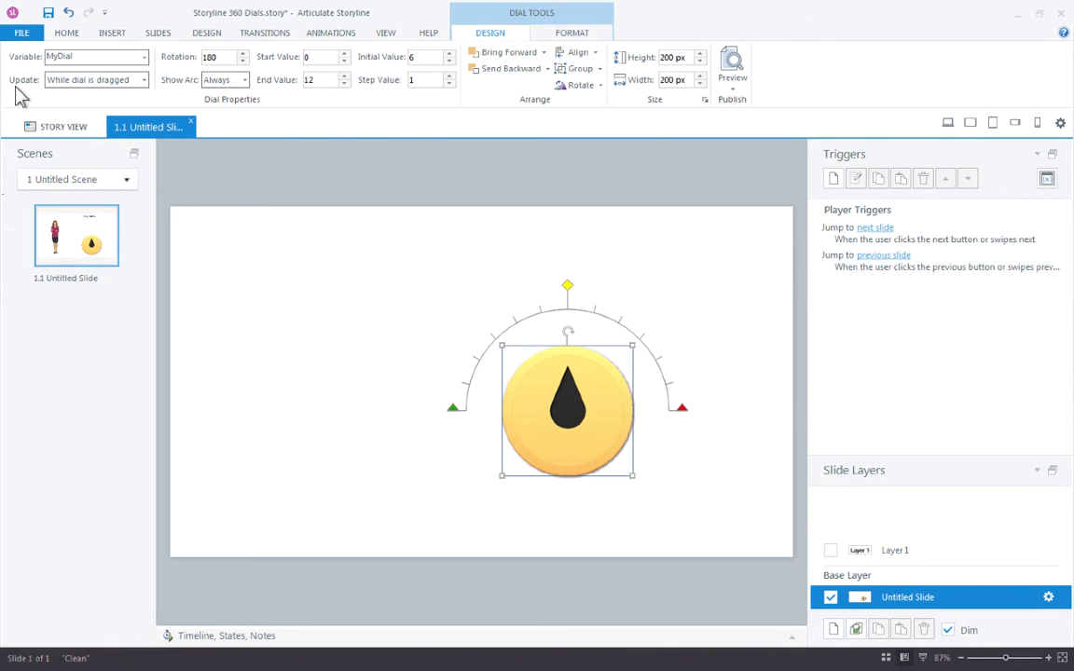
click(143, 80)
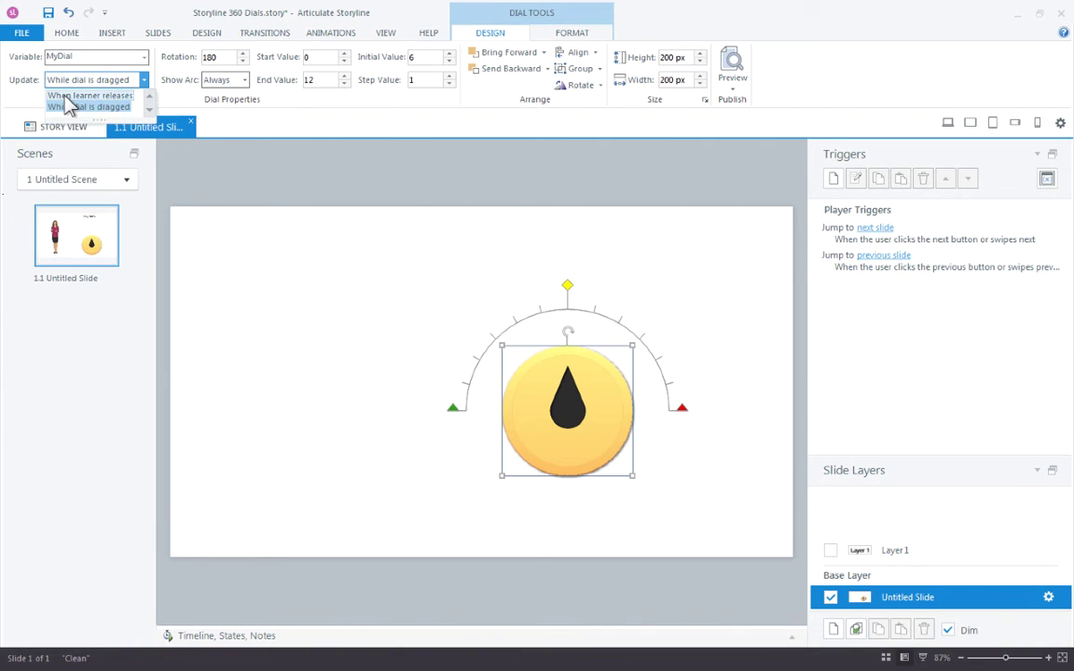
click(90, 109)
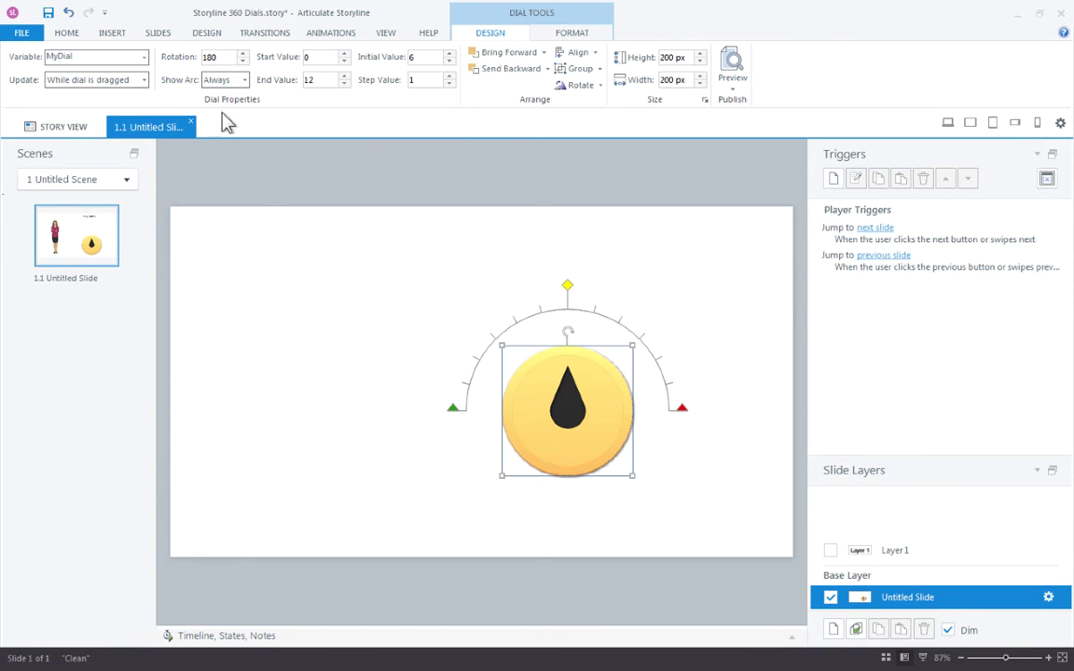
- Add a text box near the slide top containing a %MyDial% variable reference
click(114, 34)
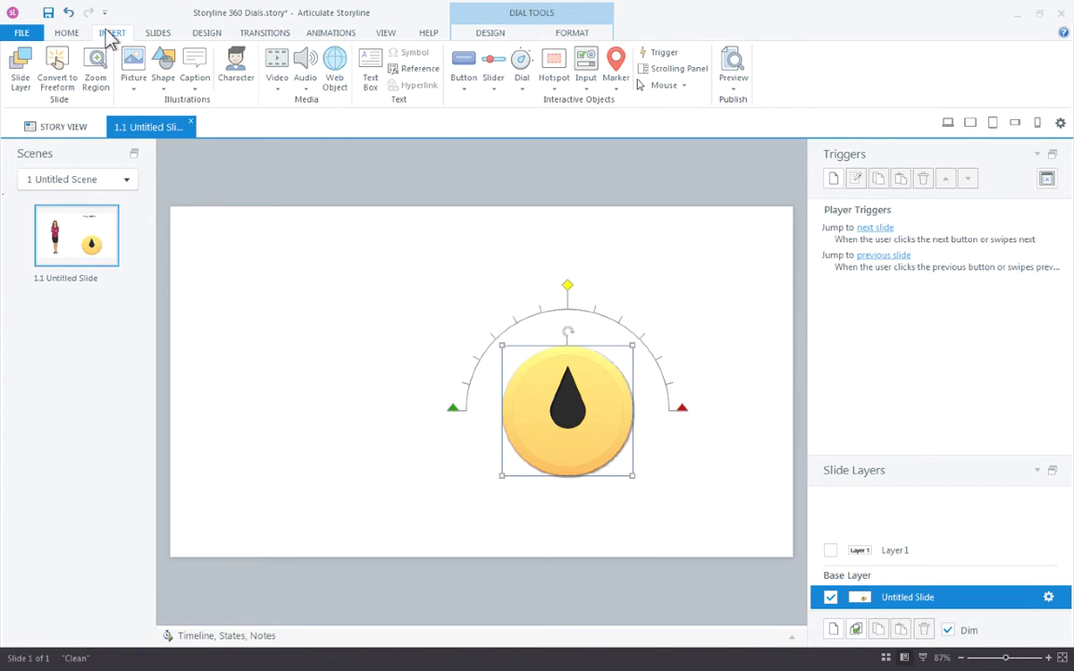
click(370, 81)
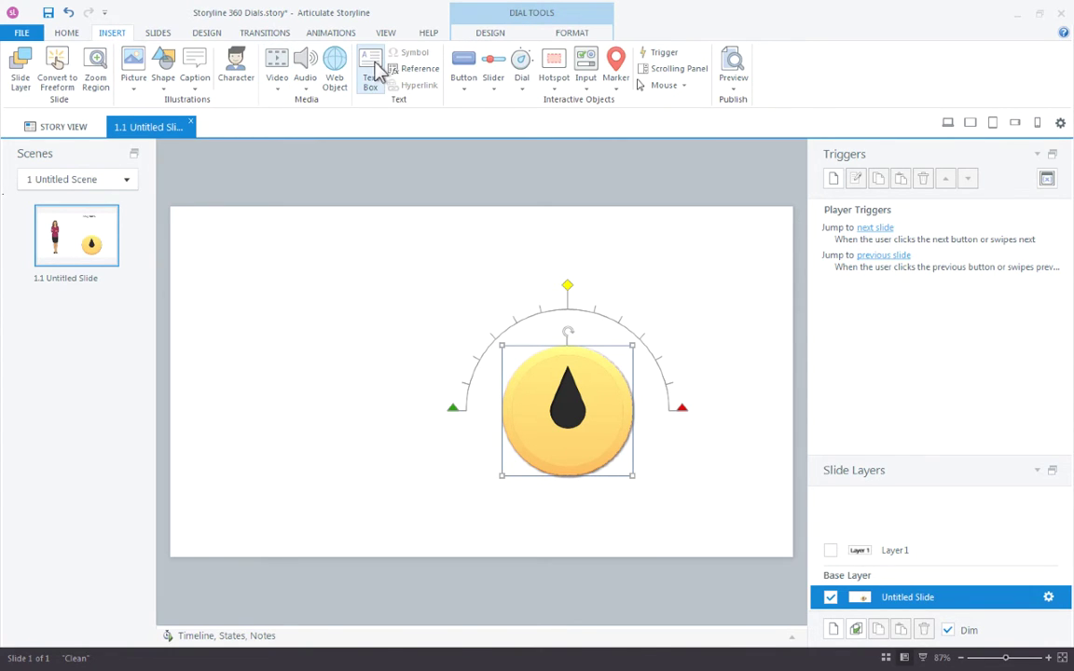
click(455, 219)
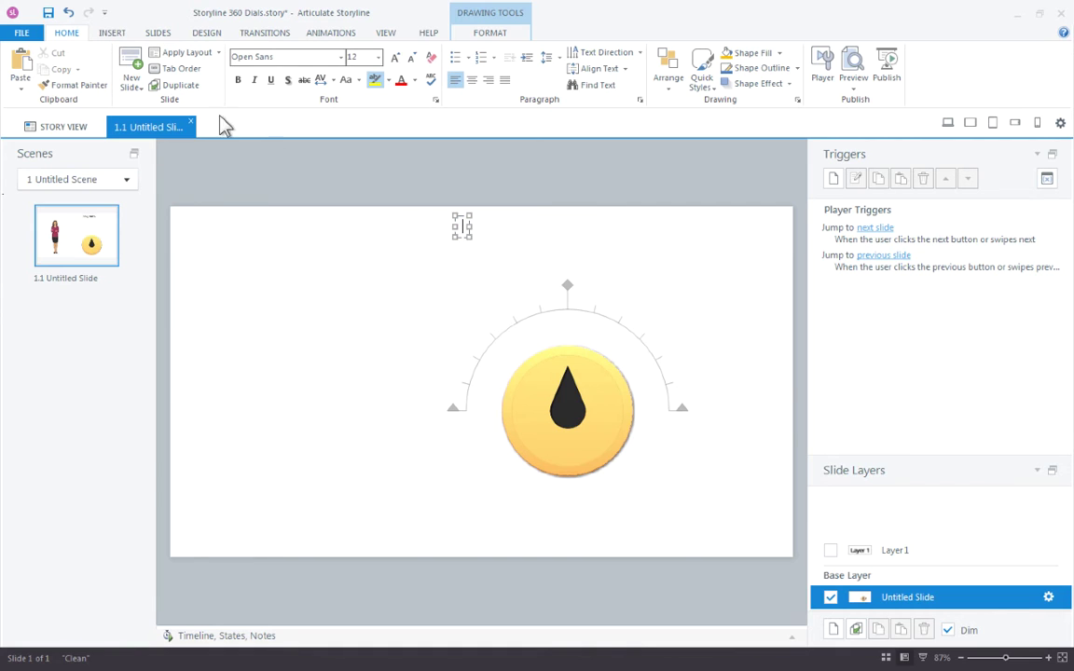
click(124, 35)
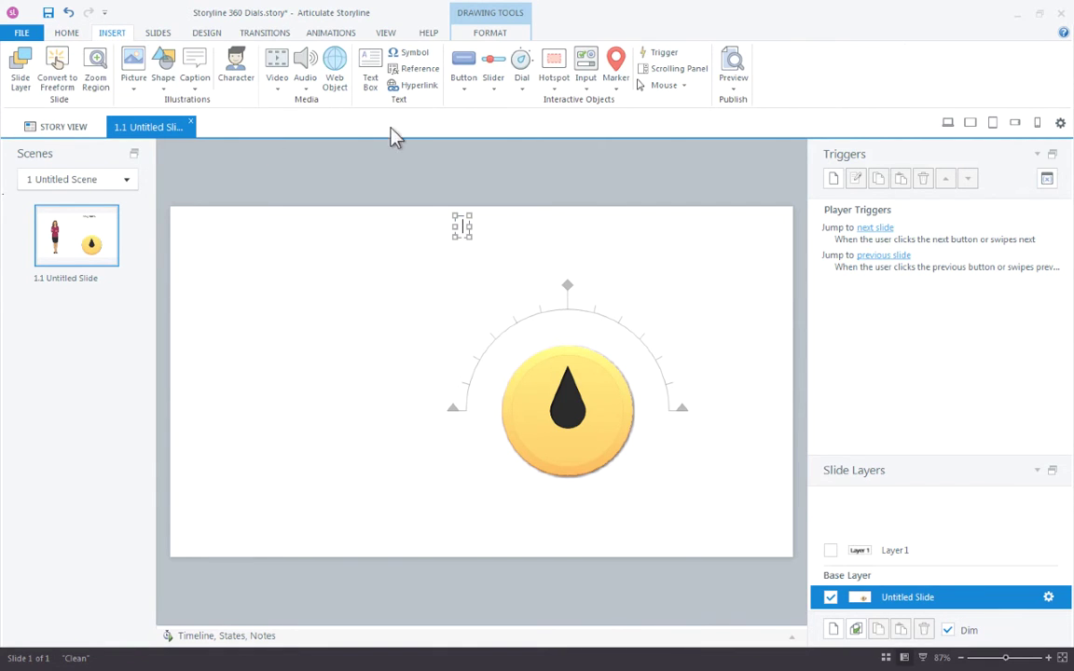
click(425, 75)
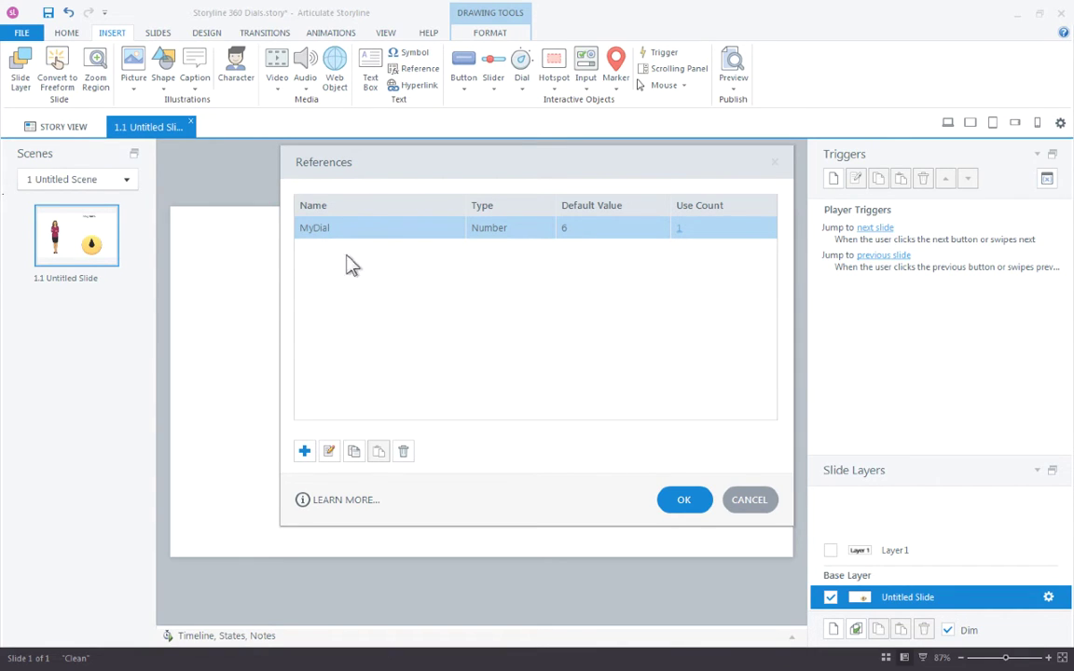
click(692, 504)
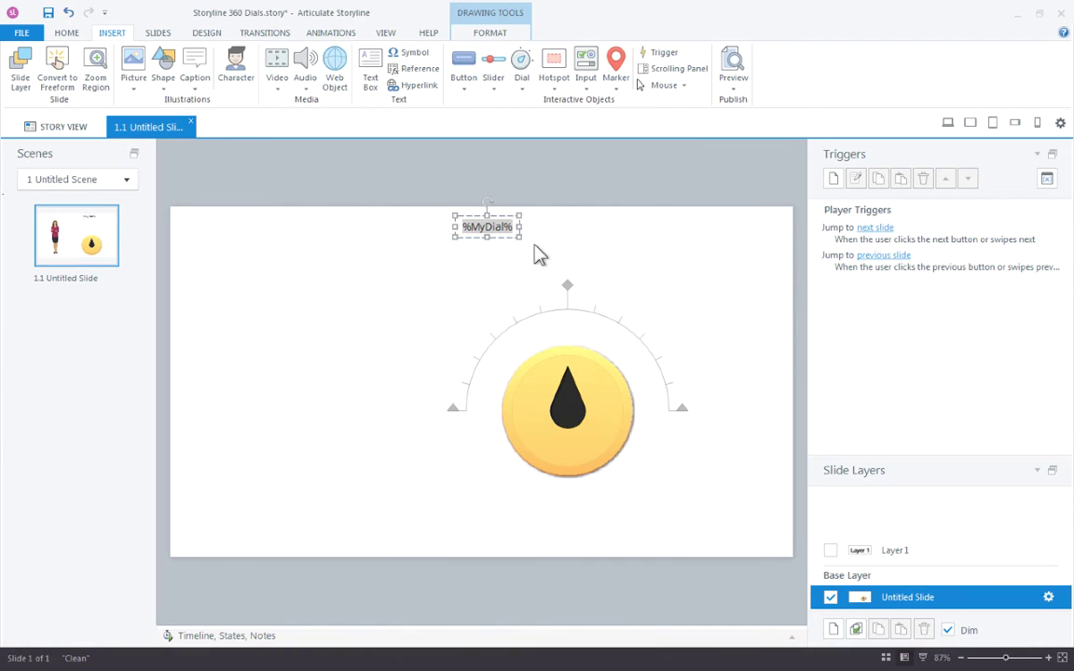
- Grow the %MyDial% text to 24 pt and centre the box above the dial
click(501, 215)
click(62, 32)
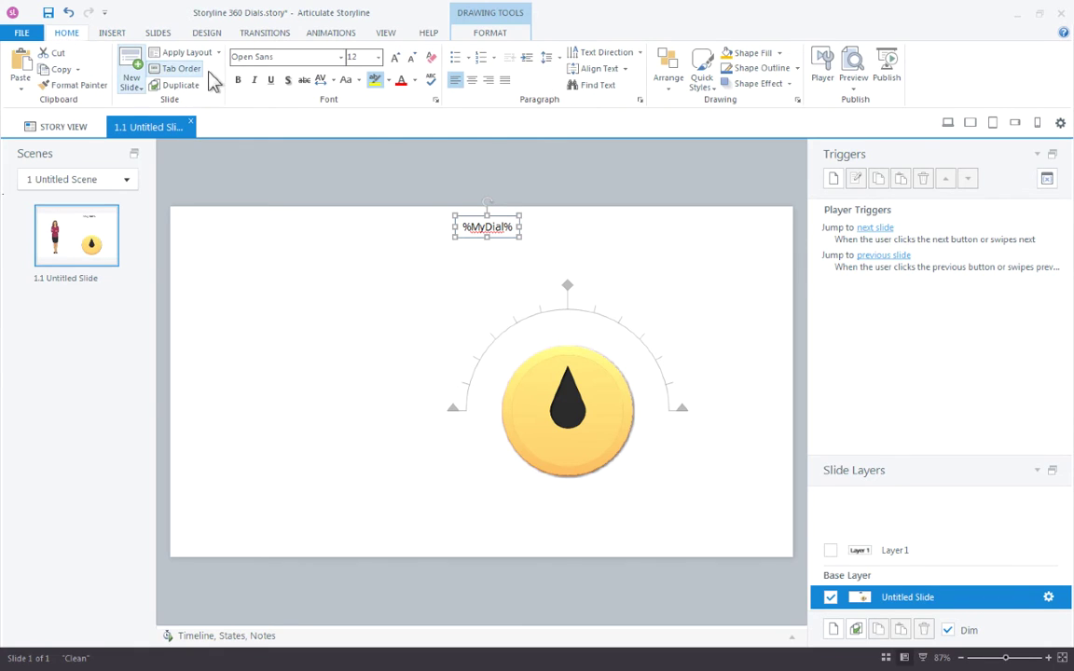
click(395, 57)
click(395, 57)
click(396, 57)
click(396, 57)
click(395, 57)
drag(543, 219, 570, 214)
double_click(495, 227)
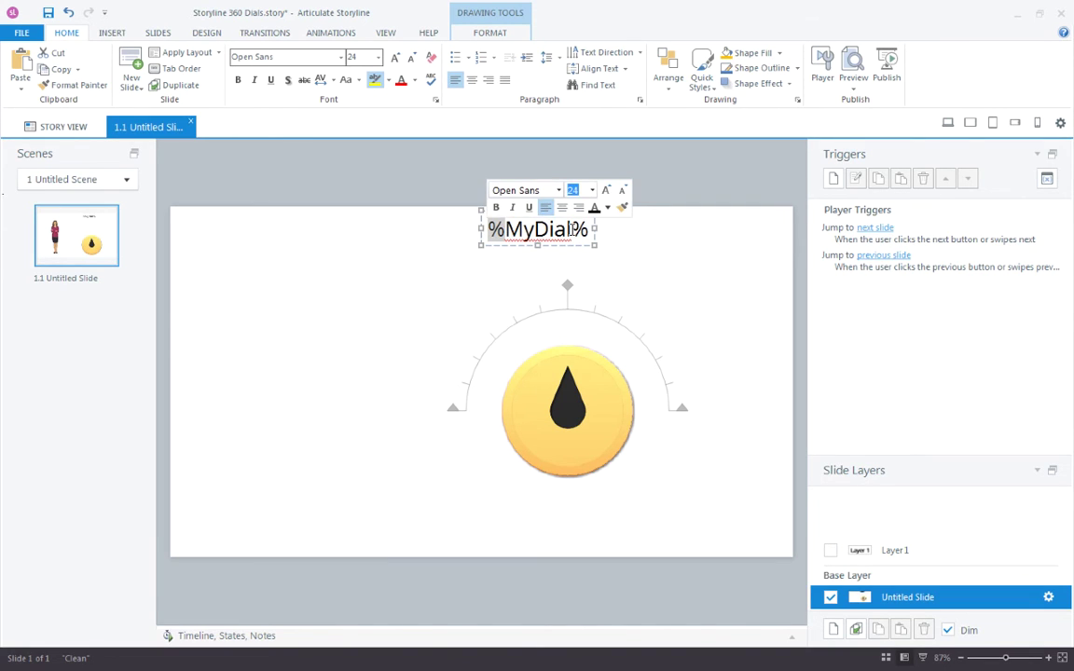
double_click(537, 228)
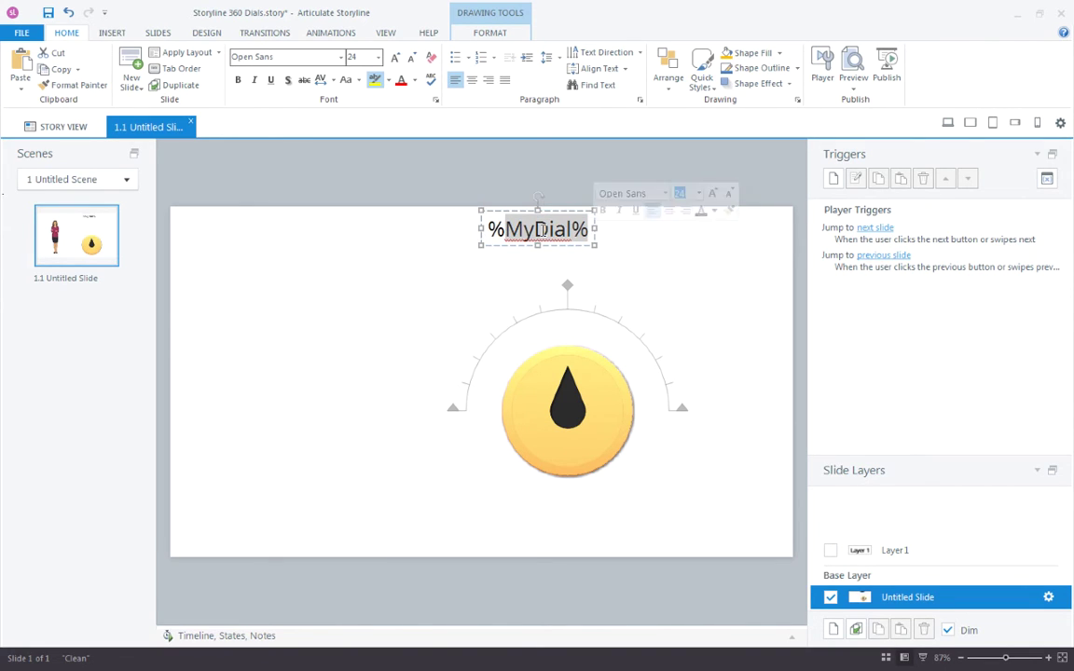
click(763, 307)
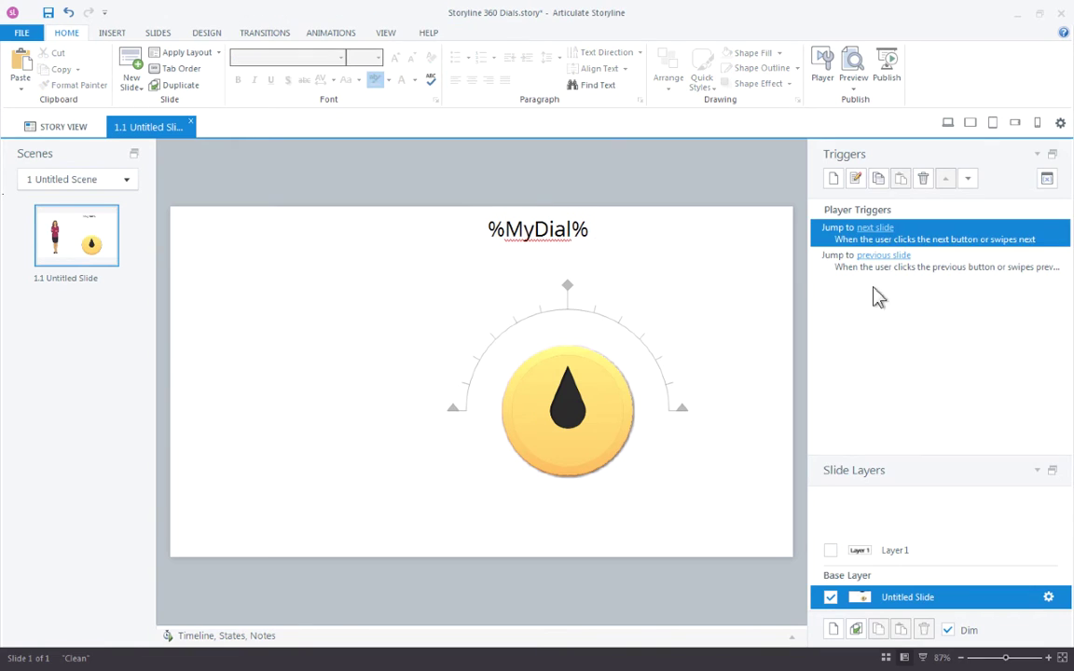
click(1047, 179)
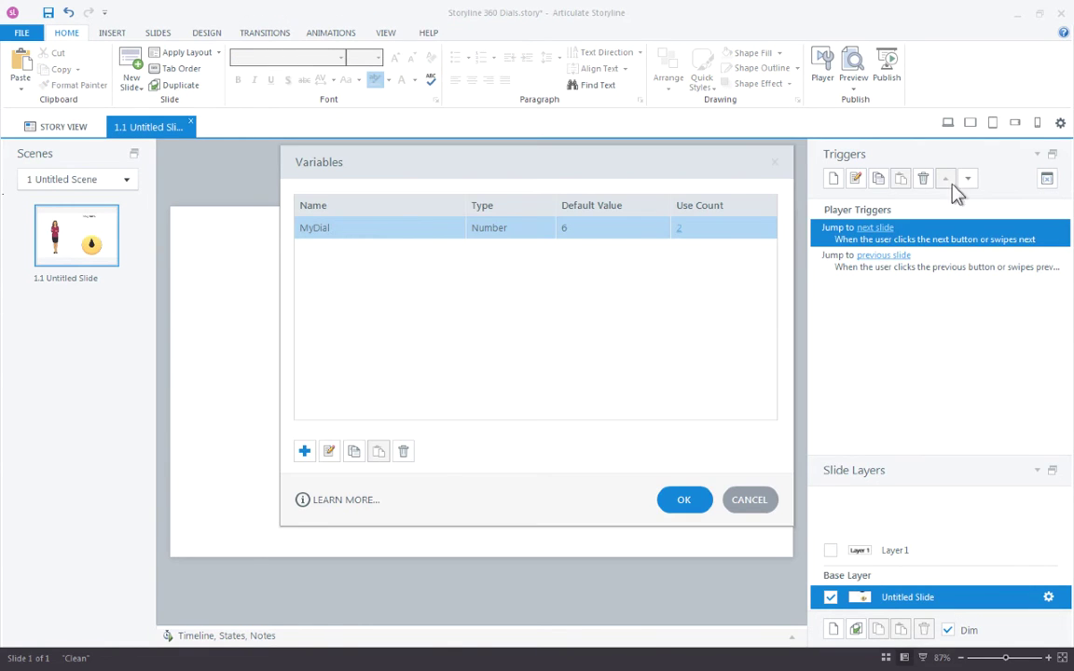
click(772, 501)
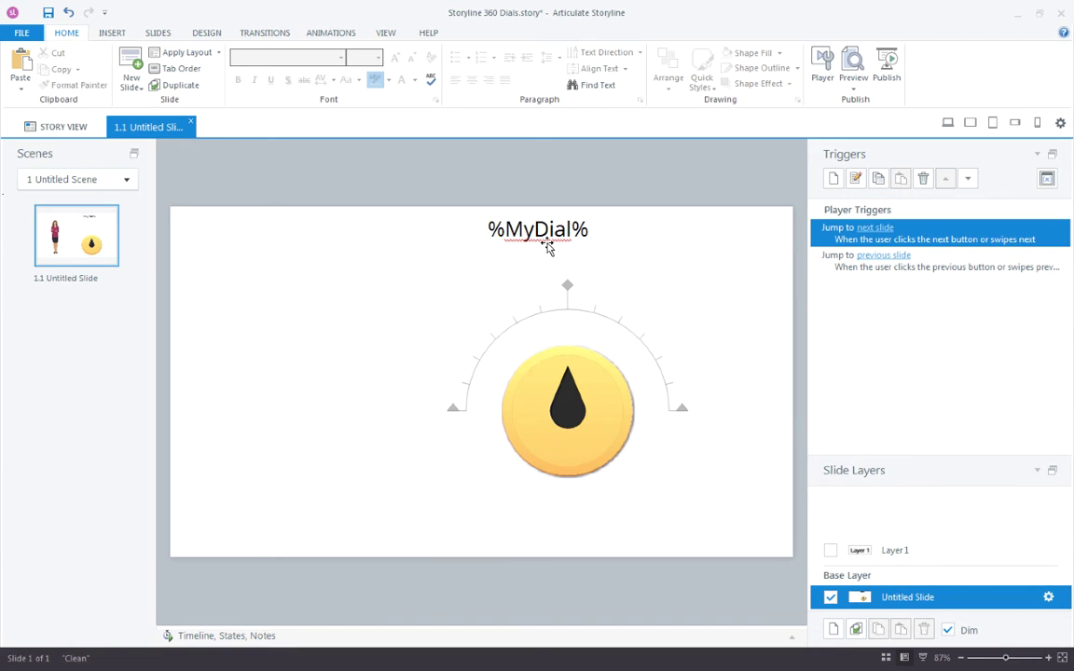
click(853, 70)
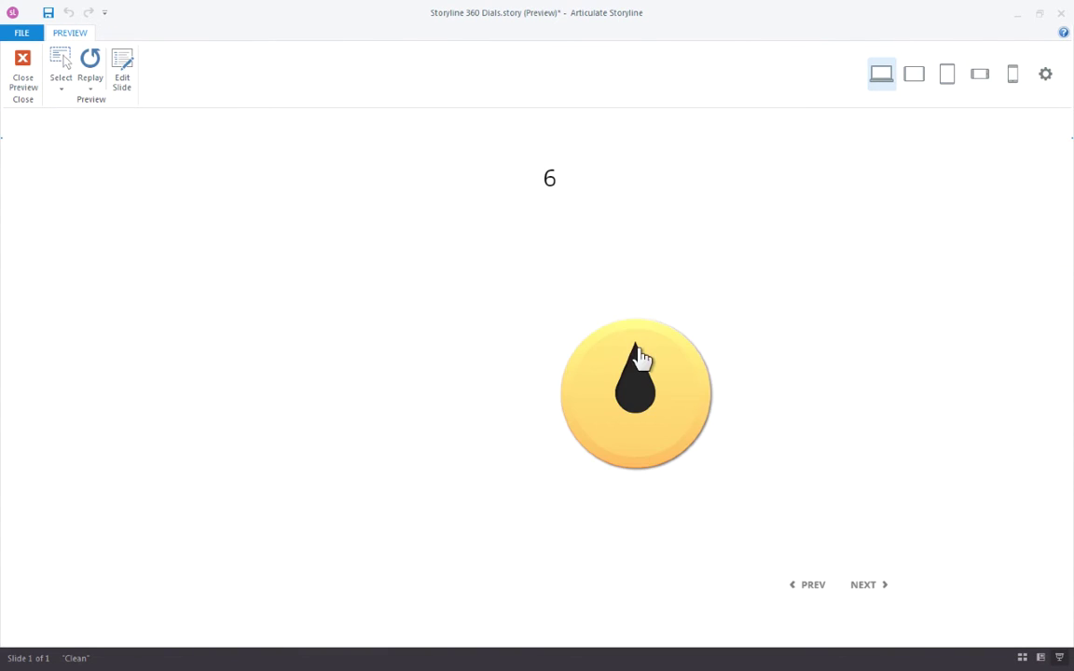
drag(639, 358, 662, 396)
drag(683, 454, 626, 338)
click(25, 75)
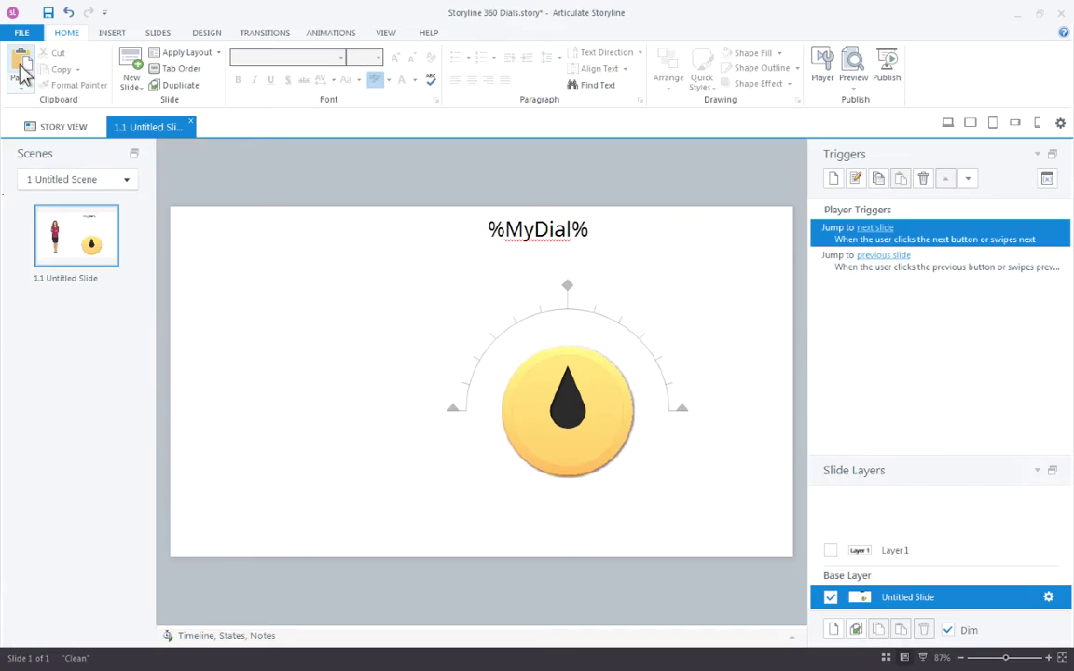
click(491, 359)
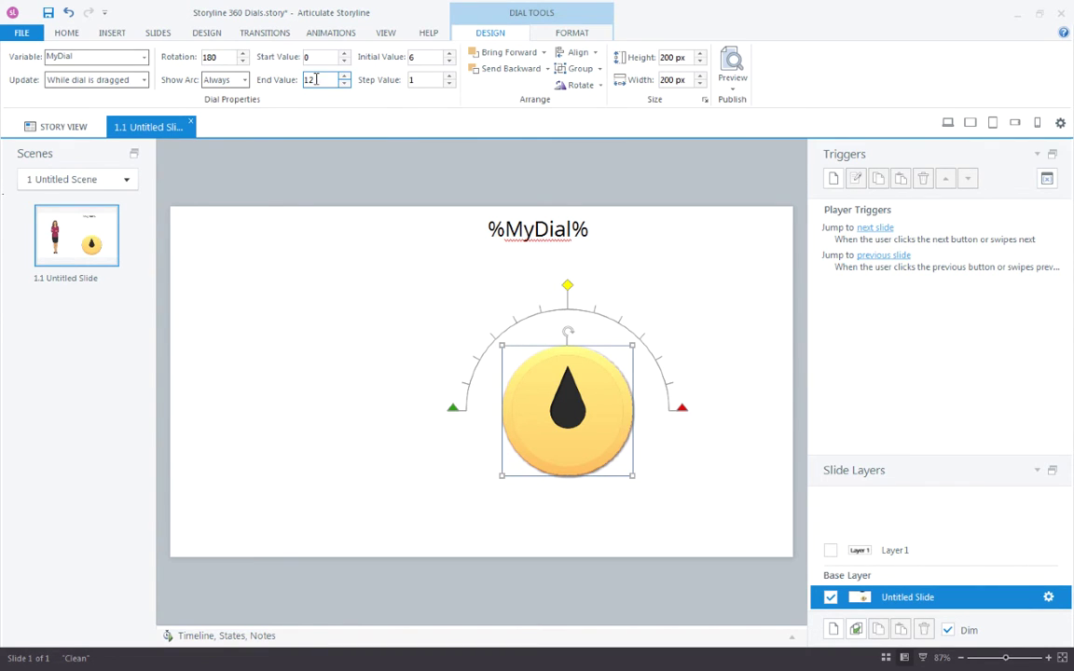
click(417, 57)
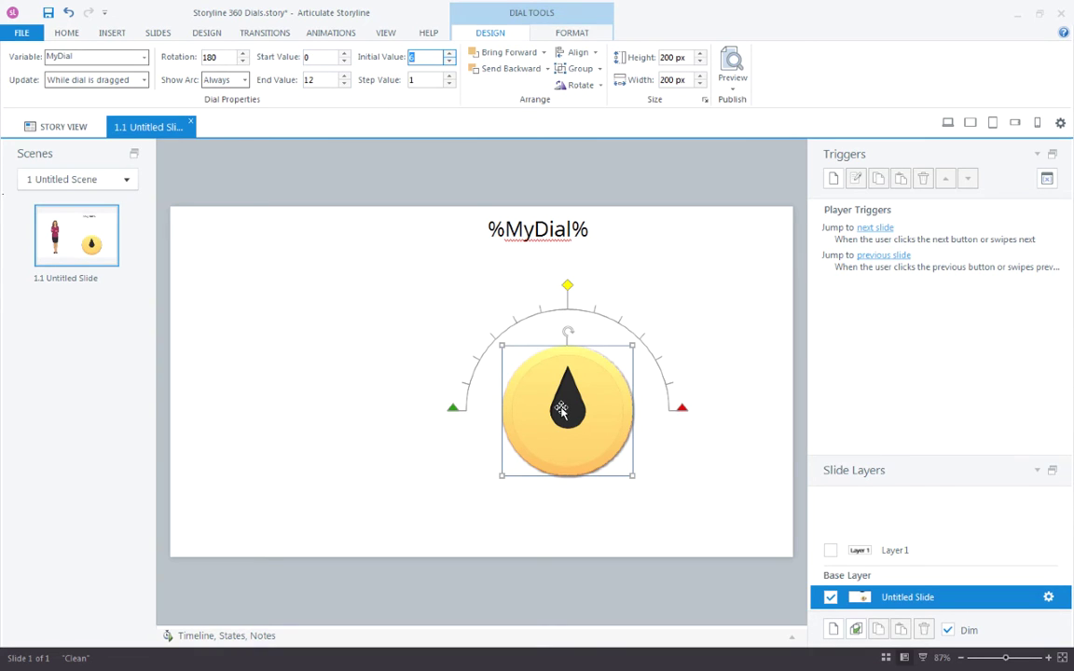
text(1)
key(Return)
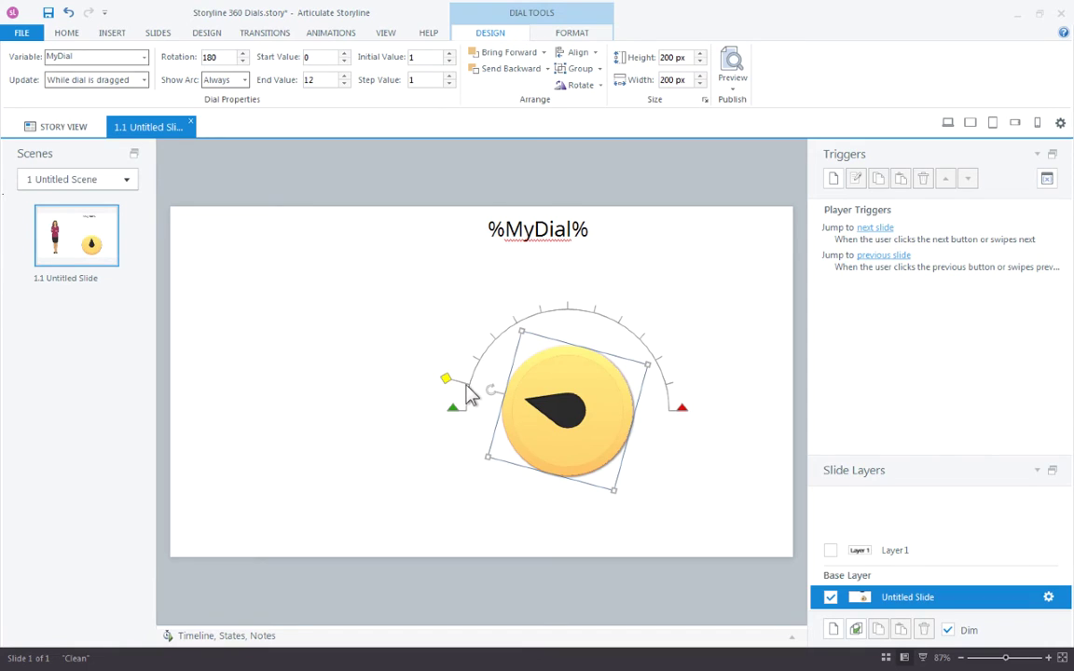
click(448, 54)
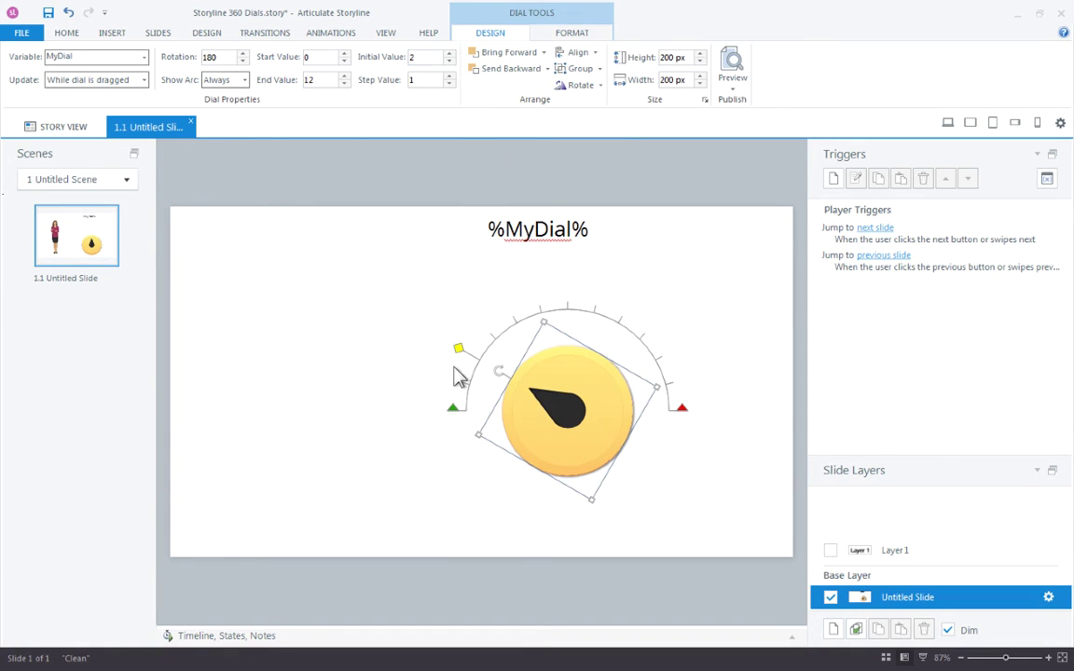
click(448, 54)
click(448, 54)
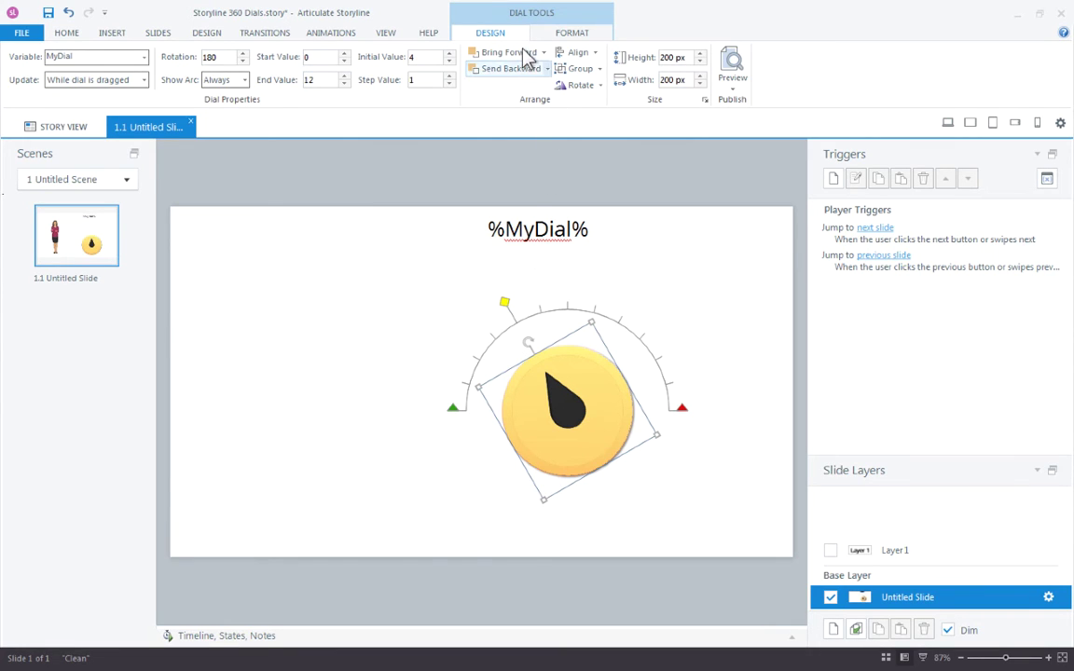
click(448, 53)
click(449, 53)
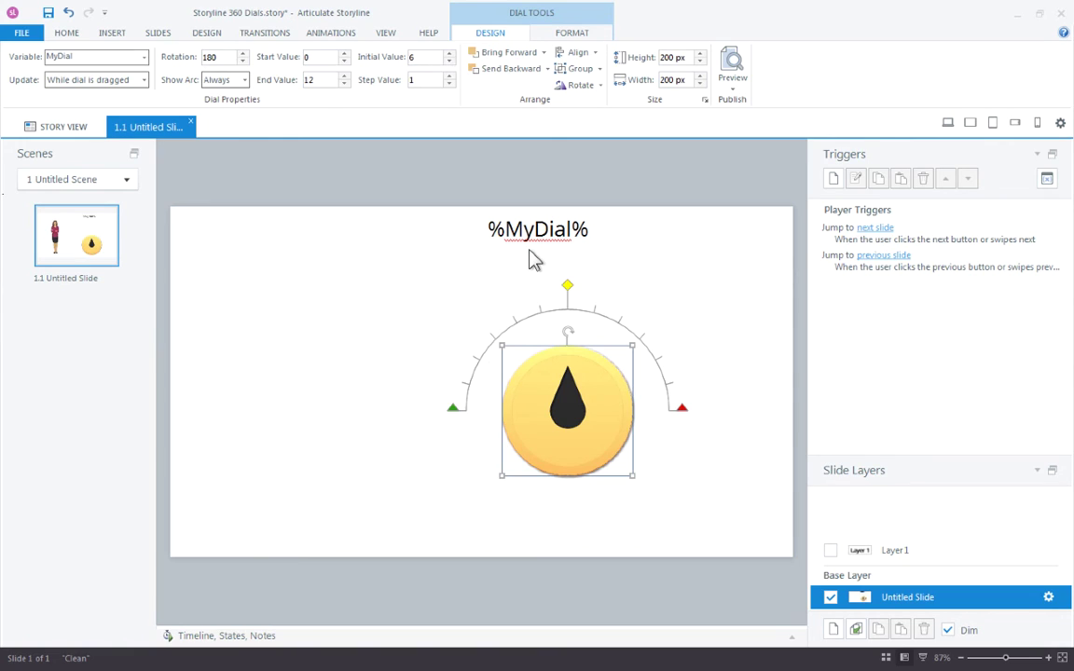
click(529, 259)
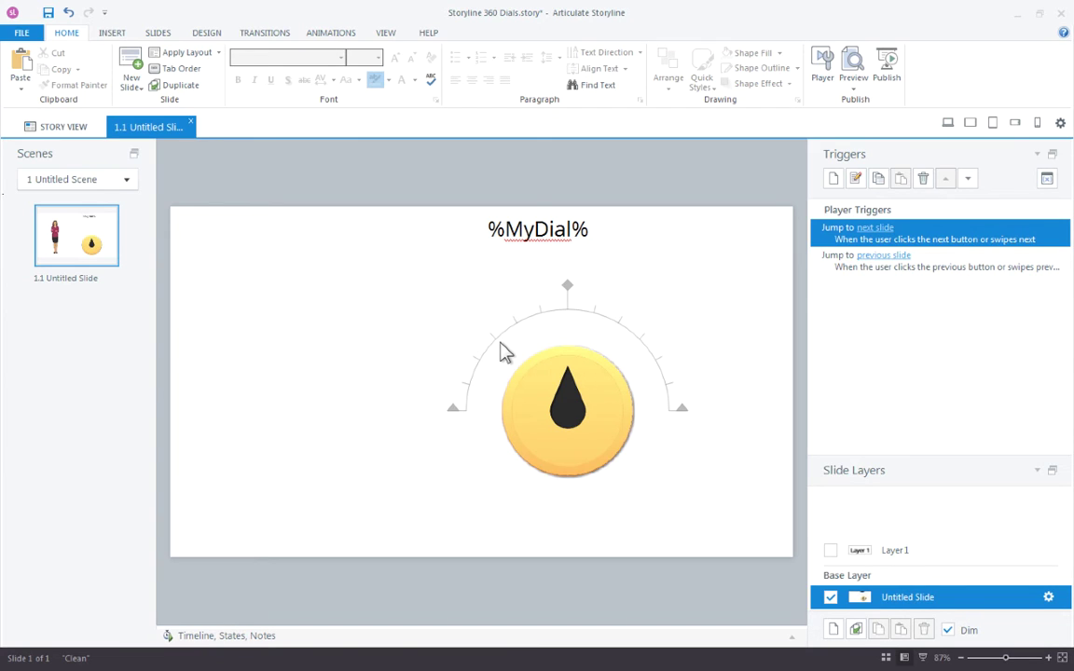
- Set the dial's Start Value to 1, End Value to 3 and Initial Value to 2
click(555, 388)
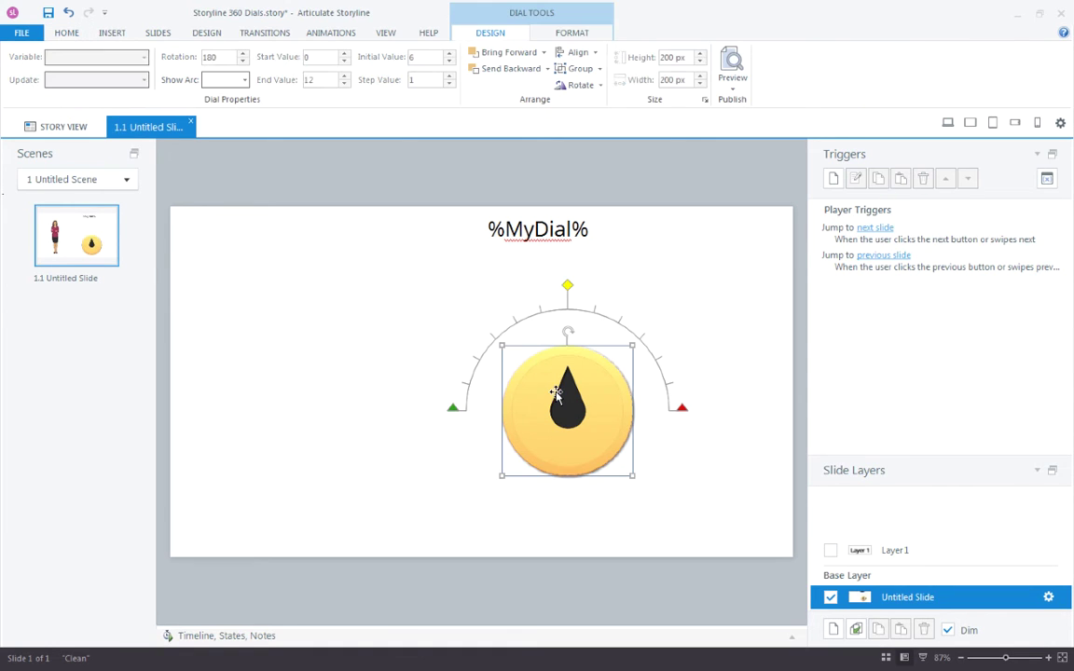
click(310, 58)
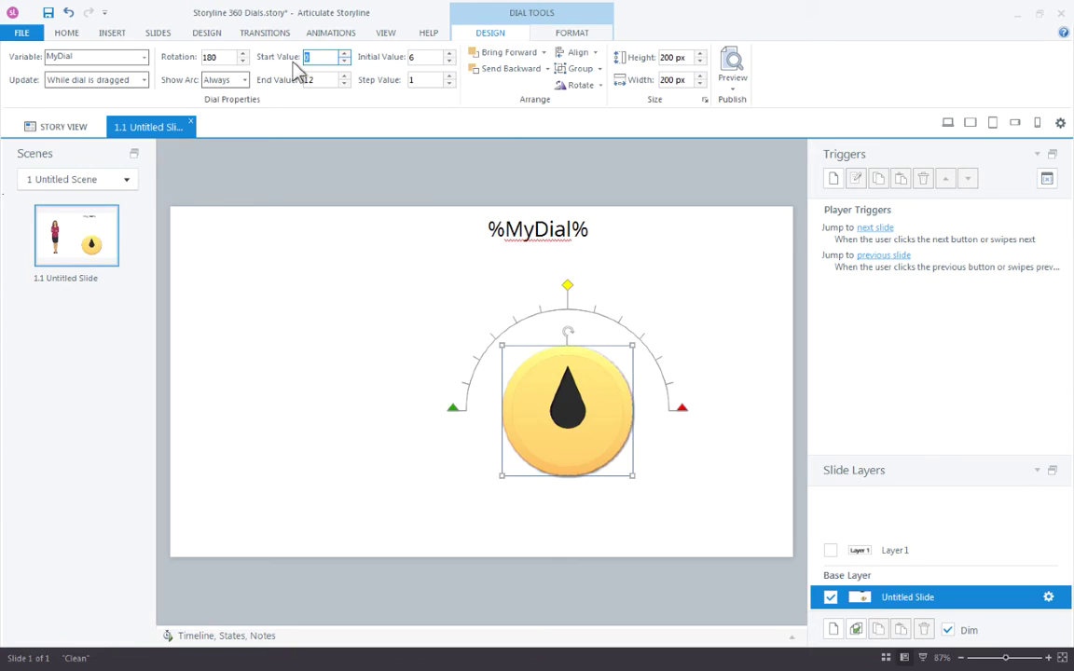
text(1)
key(Tab)
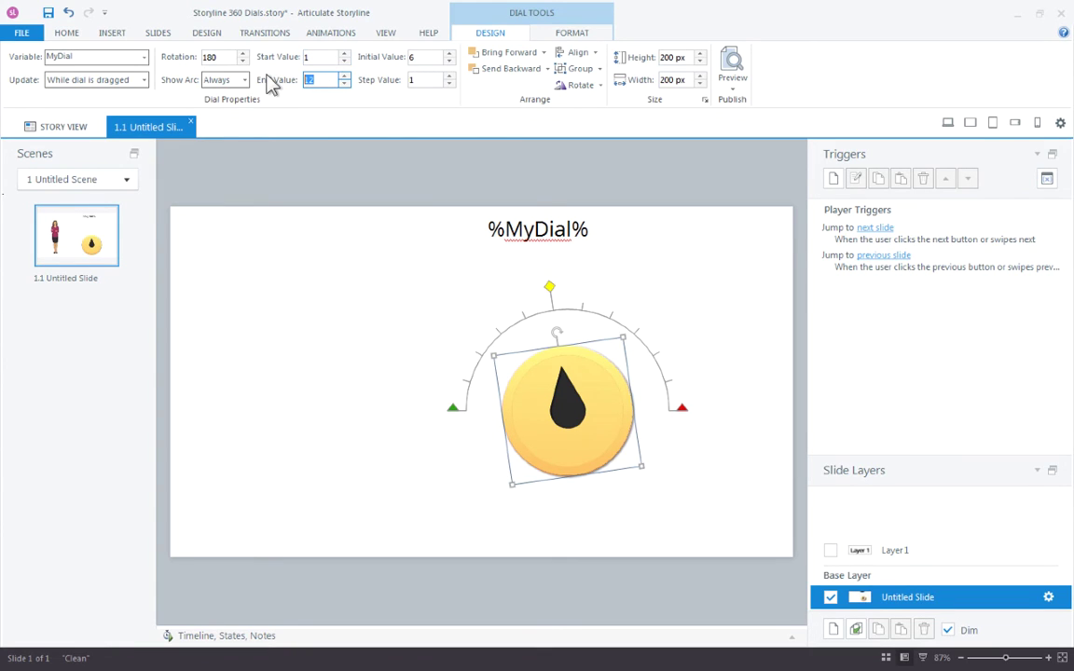
text(33)
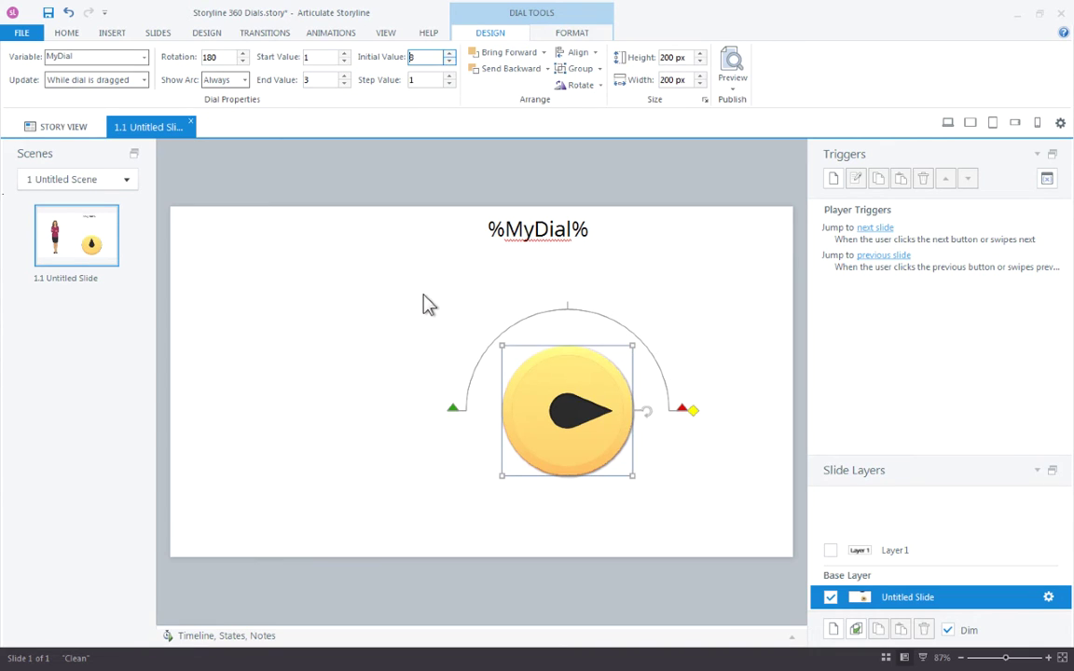
drag(401, 376, 408, 425)
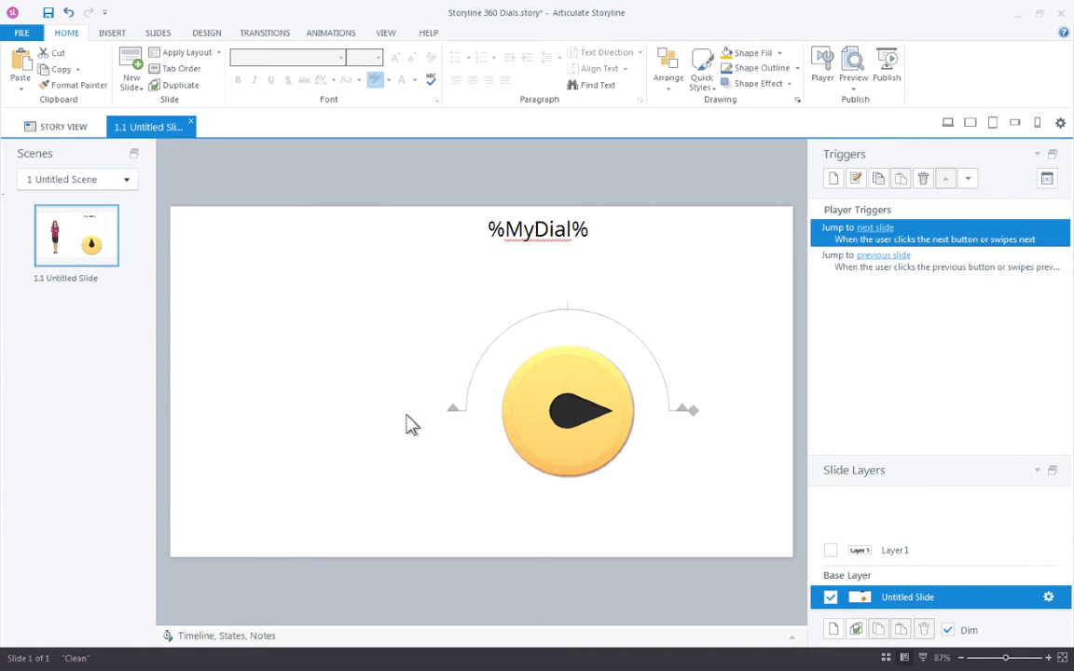
click(469, 427)
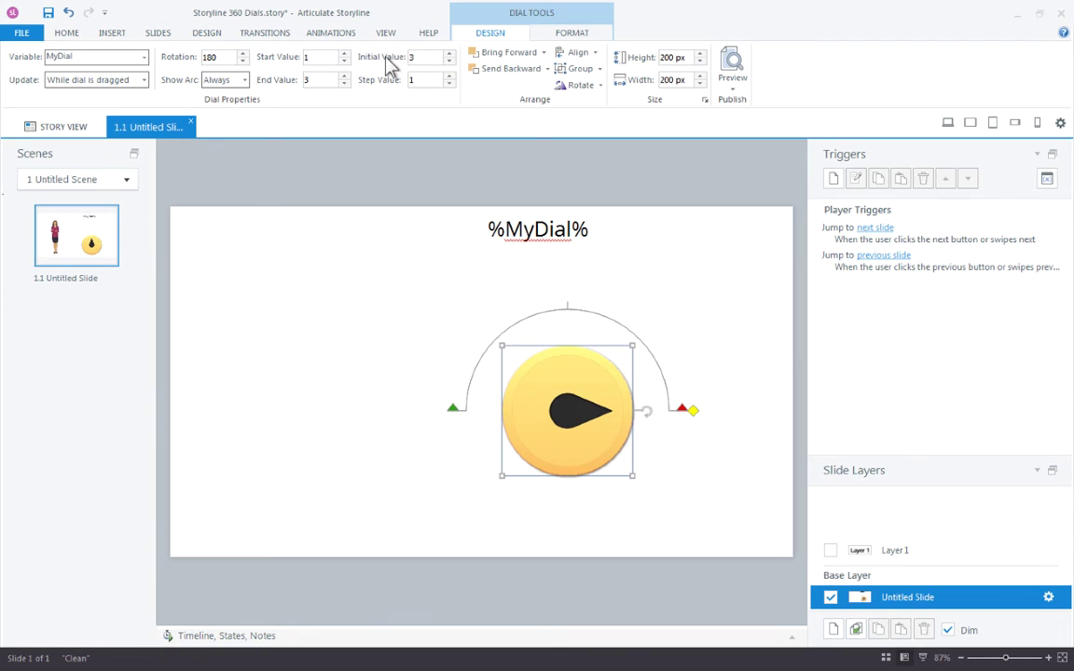
click(448, 61)
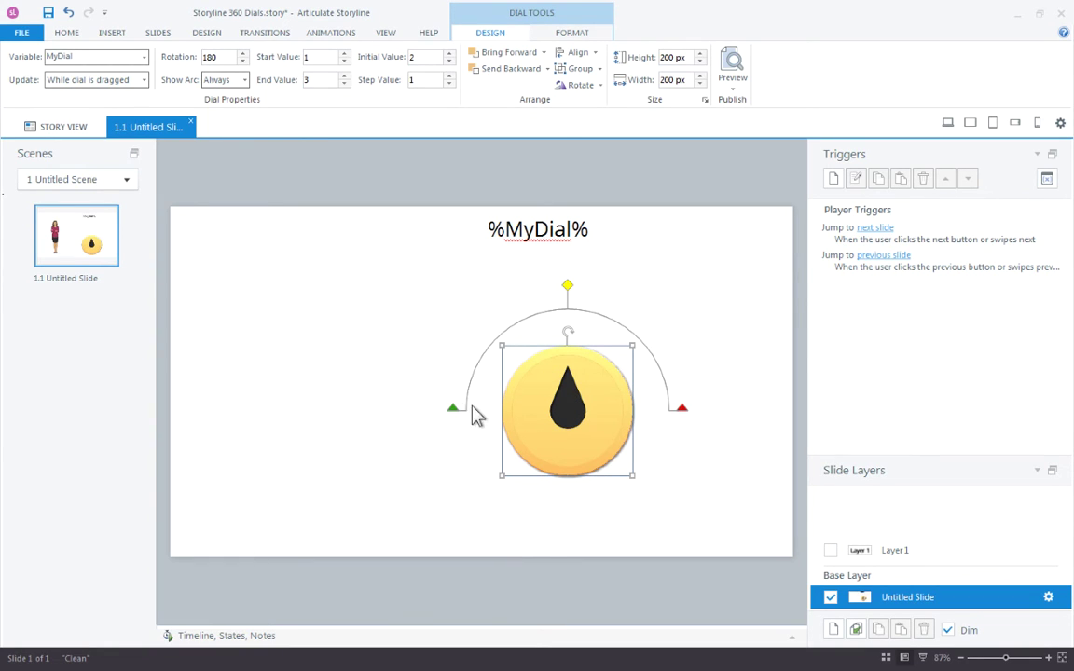
click(494, 227)
- Centre the %MyDial% text above the dial and insert the Lily character
click(592, 359)
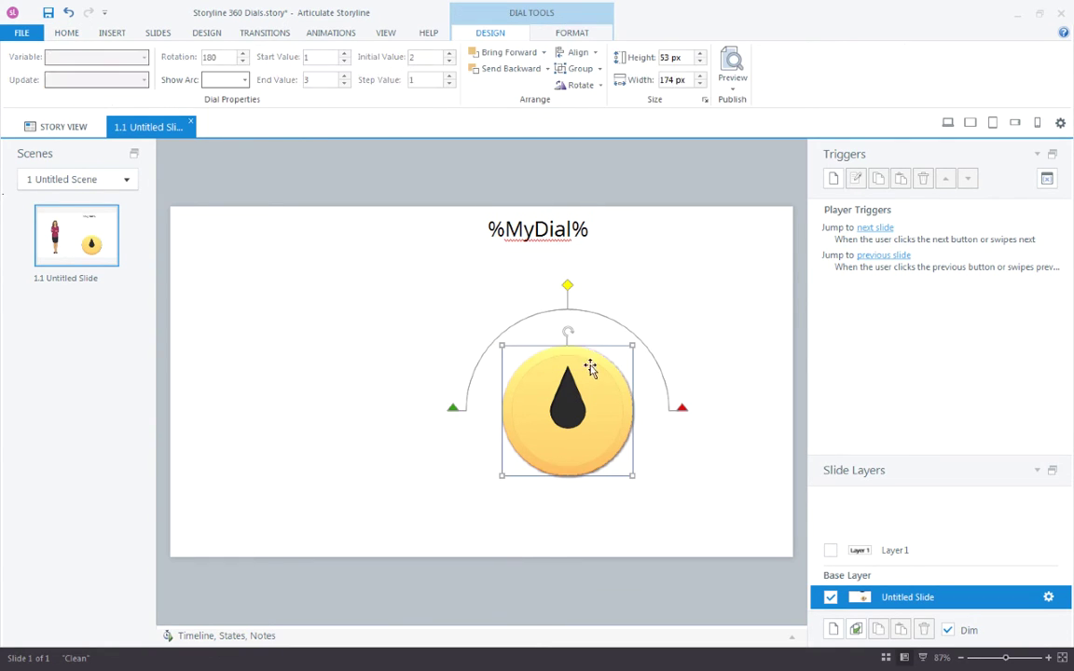
drag(580, 230, 612, 246)
click(115, 32)
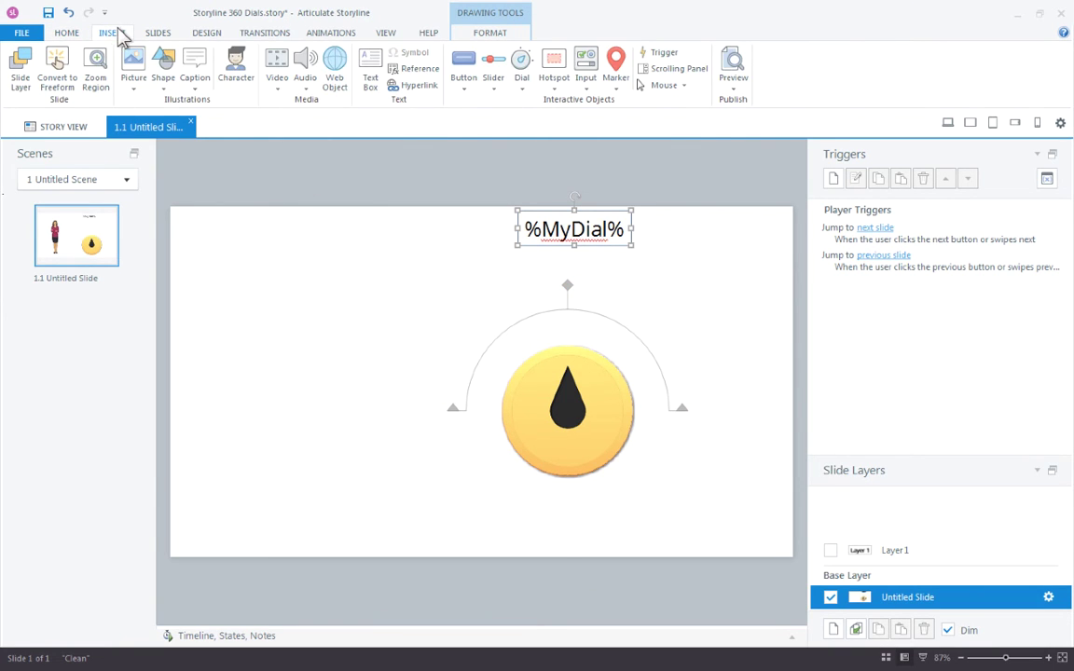
click(229, 70)
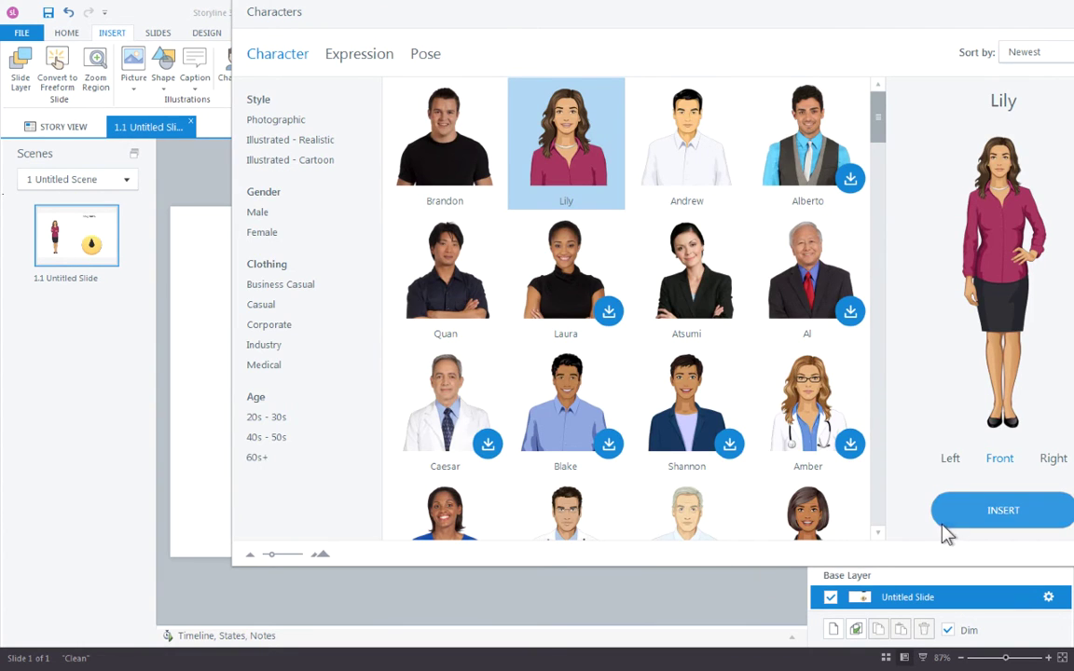
click(942, 520)
- Move Lily to the slide's left side and enlarge her to about 448 px tall
drag(464, 307, 294, 309)
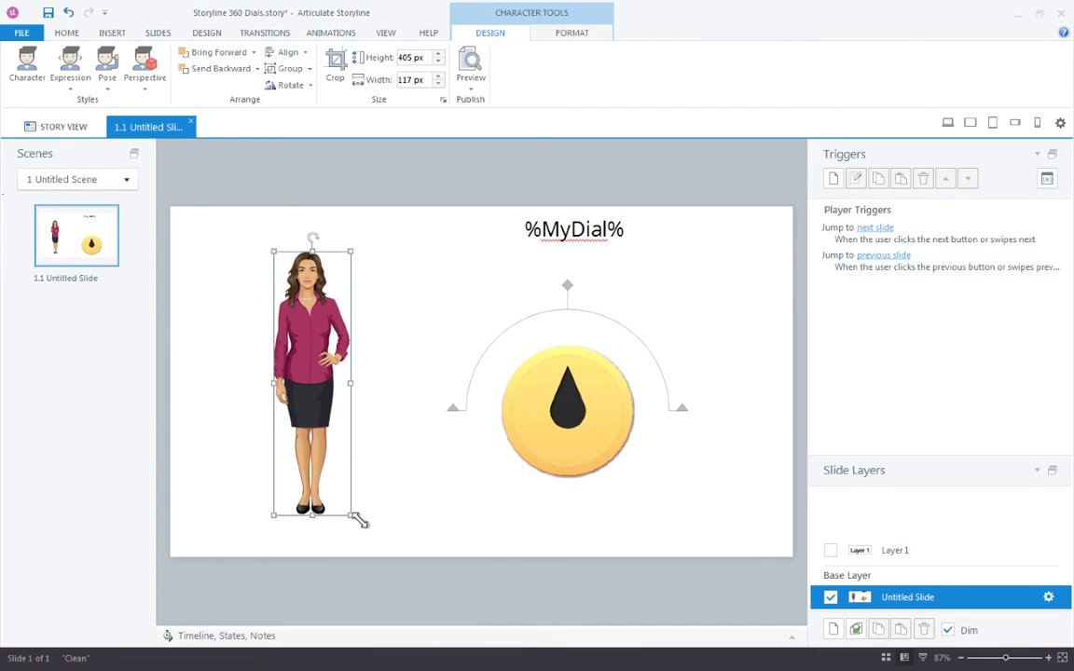
drag(351, 516, 370, 542)
drag(334, 424, 323, 414)
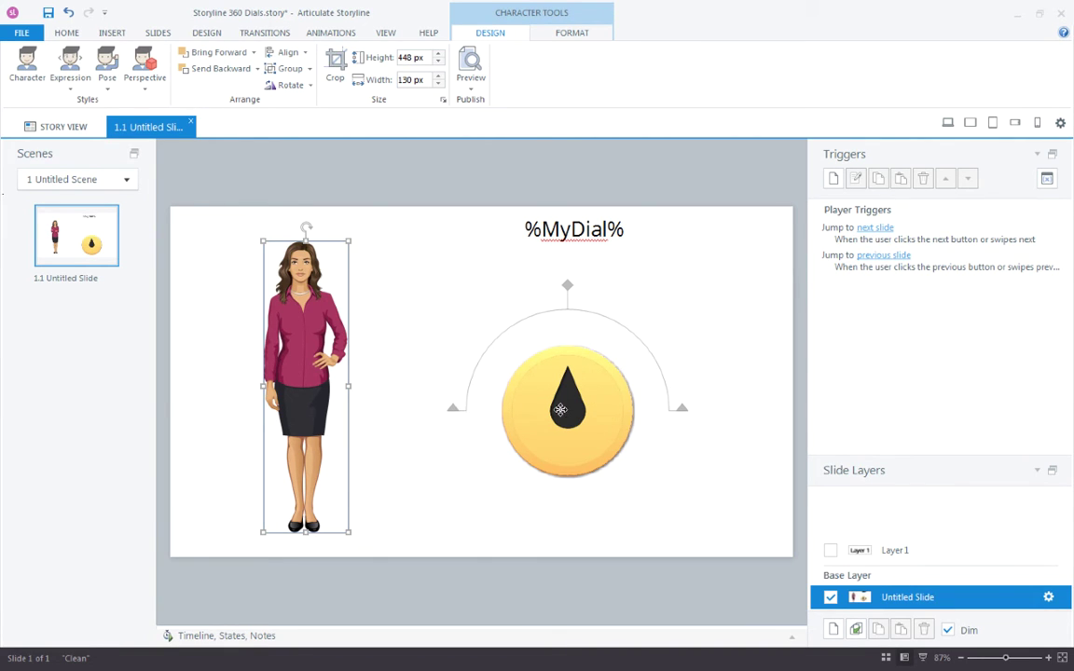
click(454, 413)
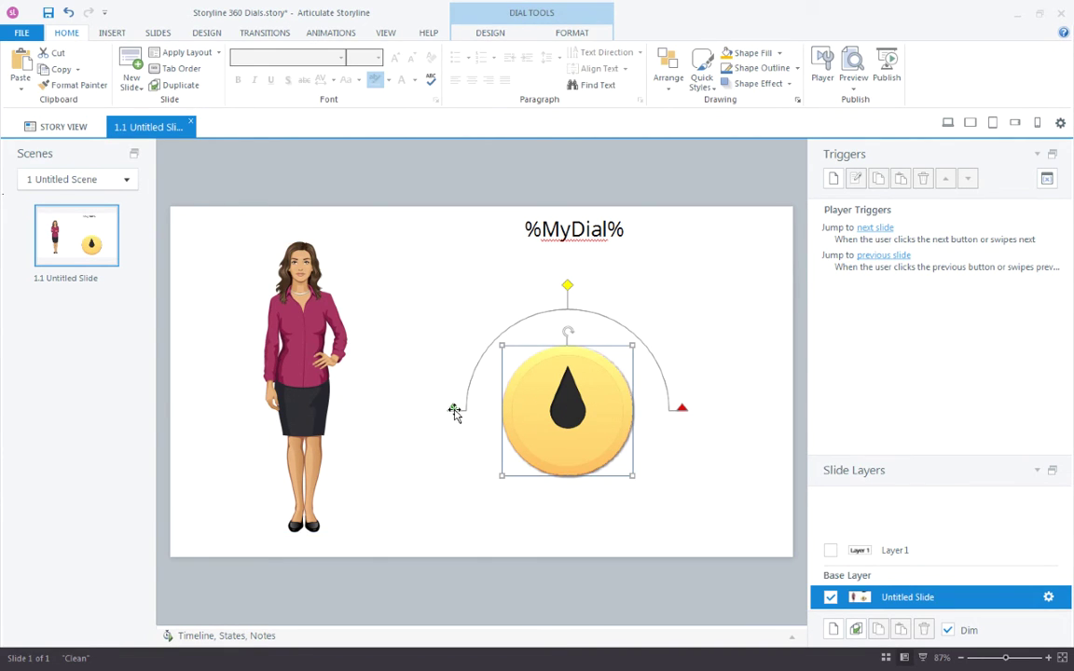
- Position the 1 label beside the dial's left end and edit the label above its top
click(529, 407)
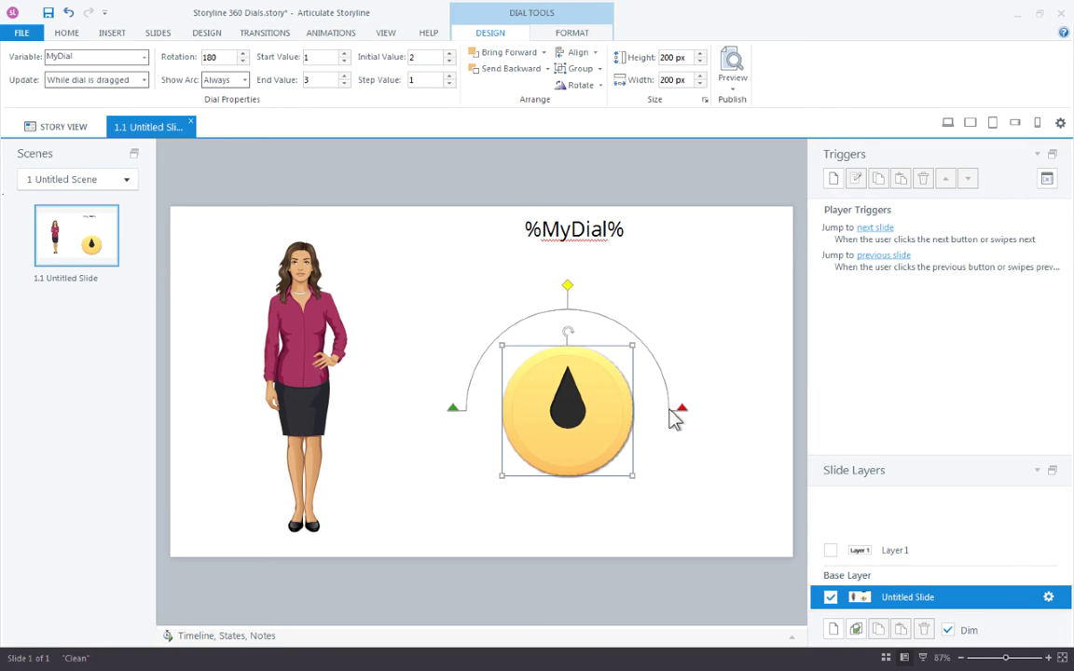
click(438, 314)
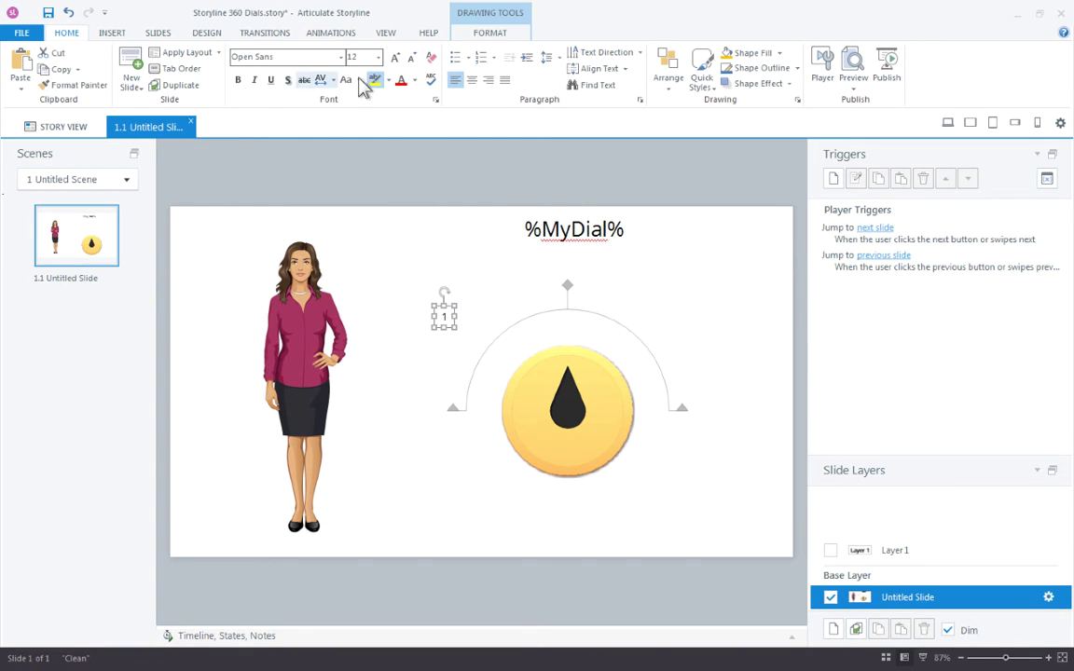
click(447, 317)
click(447, 317)
drag(446, 317, 432, 395)
click(578, 270)
text(1)
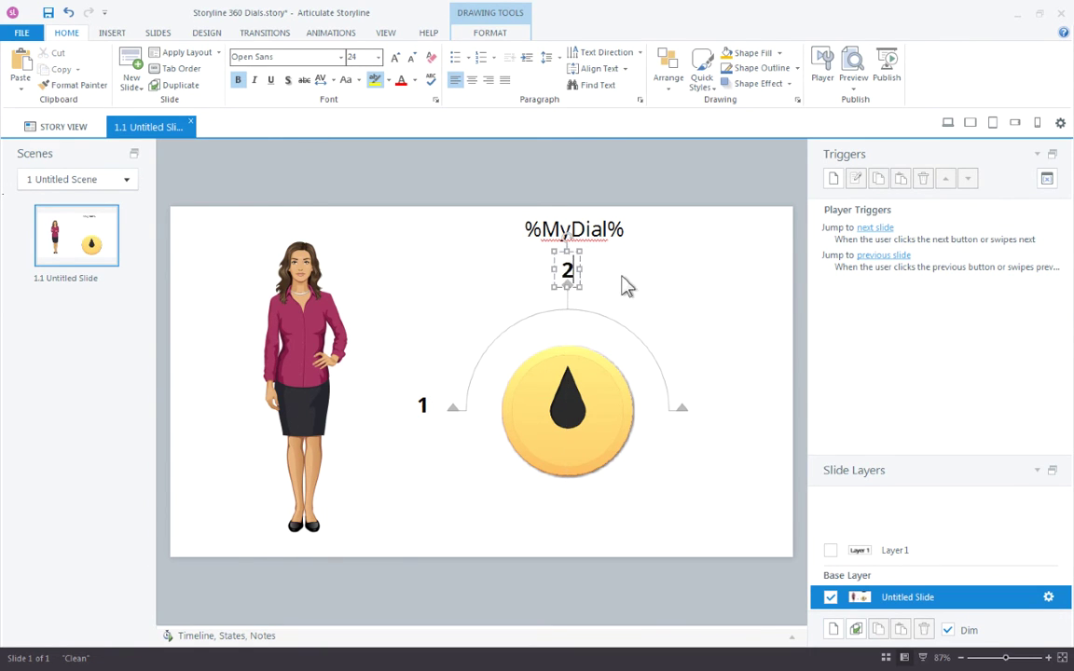
- Duplicate the number label to the dial's right end and change it to 3
click(422, 405)
drag(423, 405, 708, 412)
click(706, 414)
double_click(706, 415)
text(3)
click(743, 323)
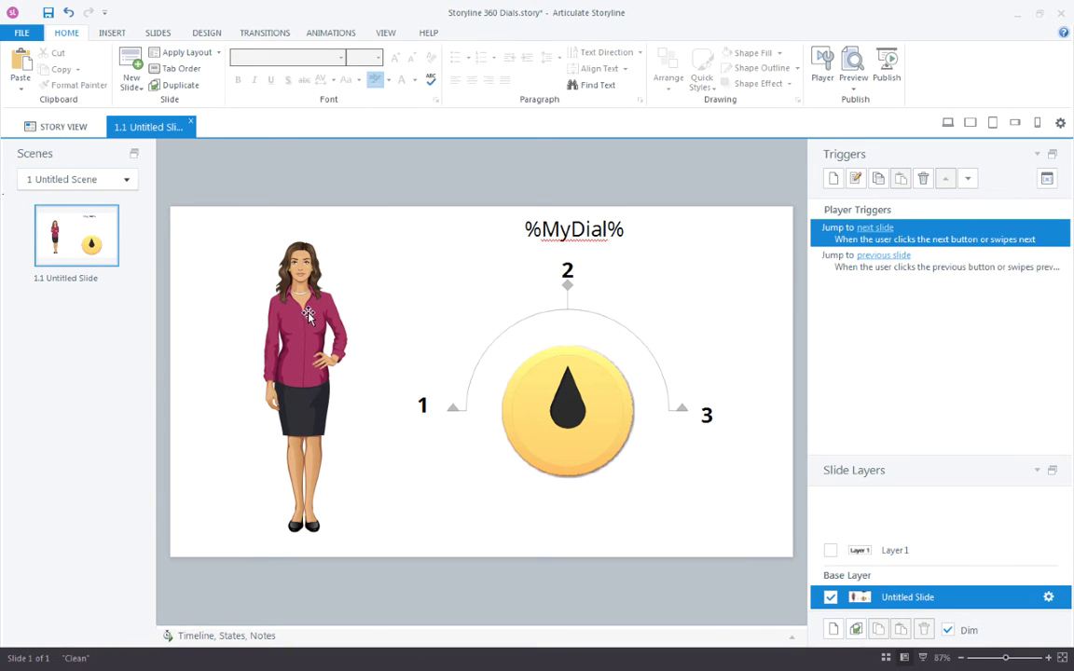
- Start a new trigger that changes Character 1's state to Surprised
click(832, 180)
drag(481, 243, 752, 37)
click(784, 73)
click(781, 106)
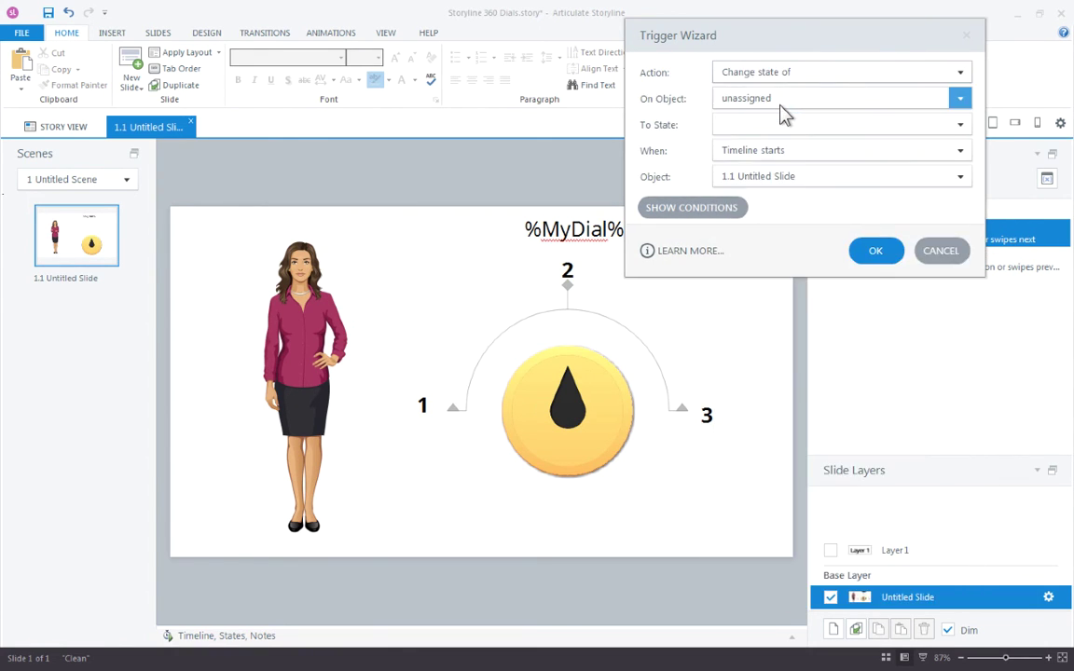
click(788, 105)
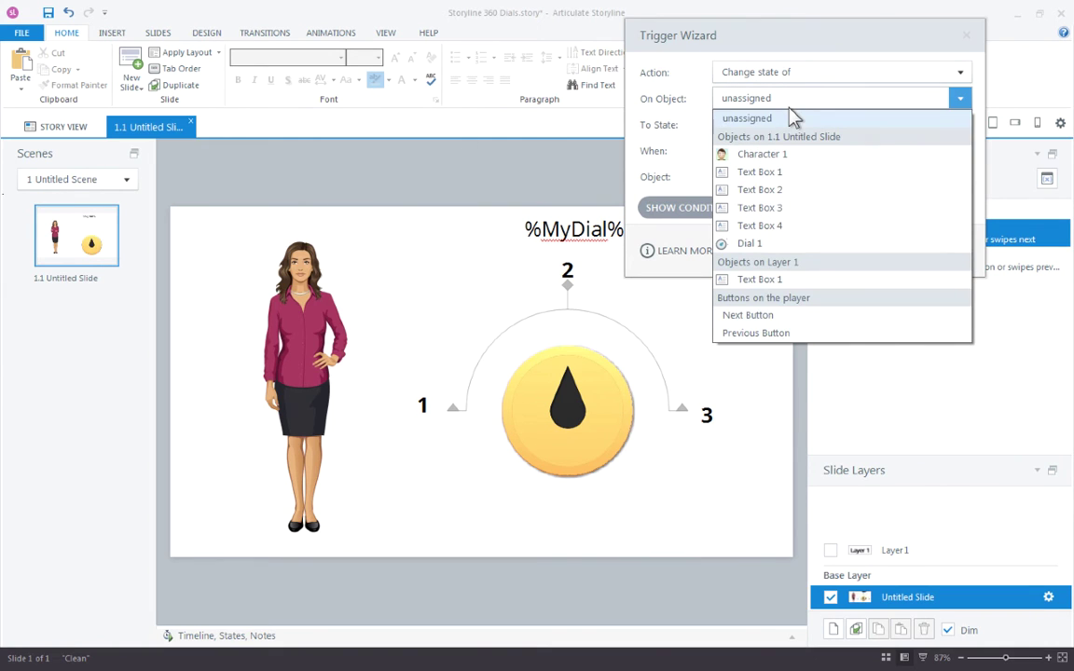
click(804, 157)
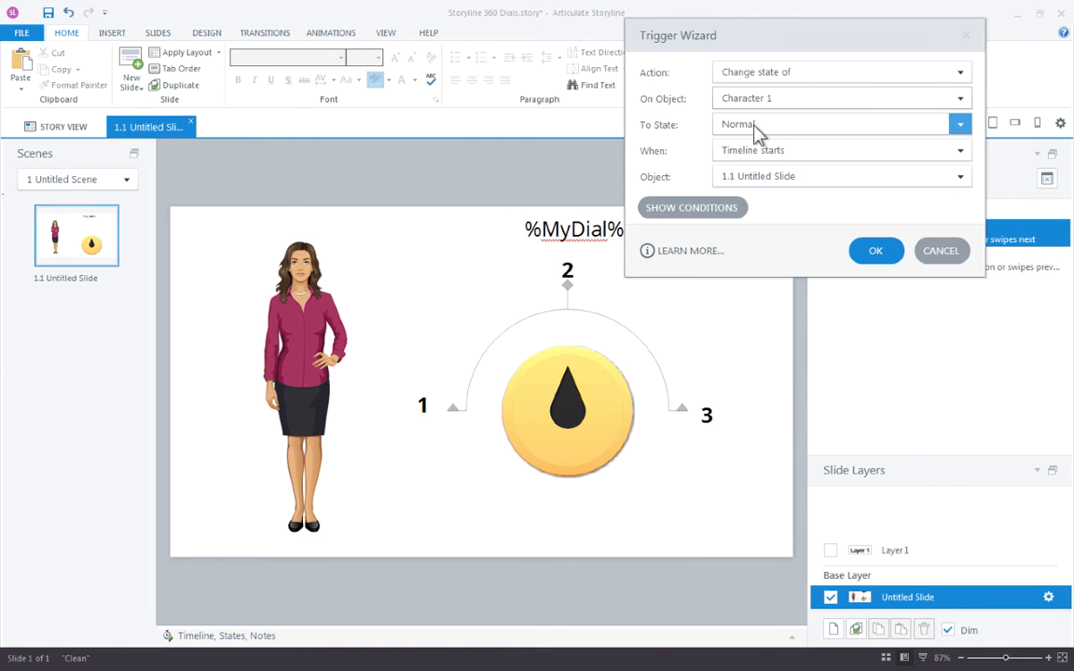
click(757, 131)
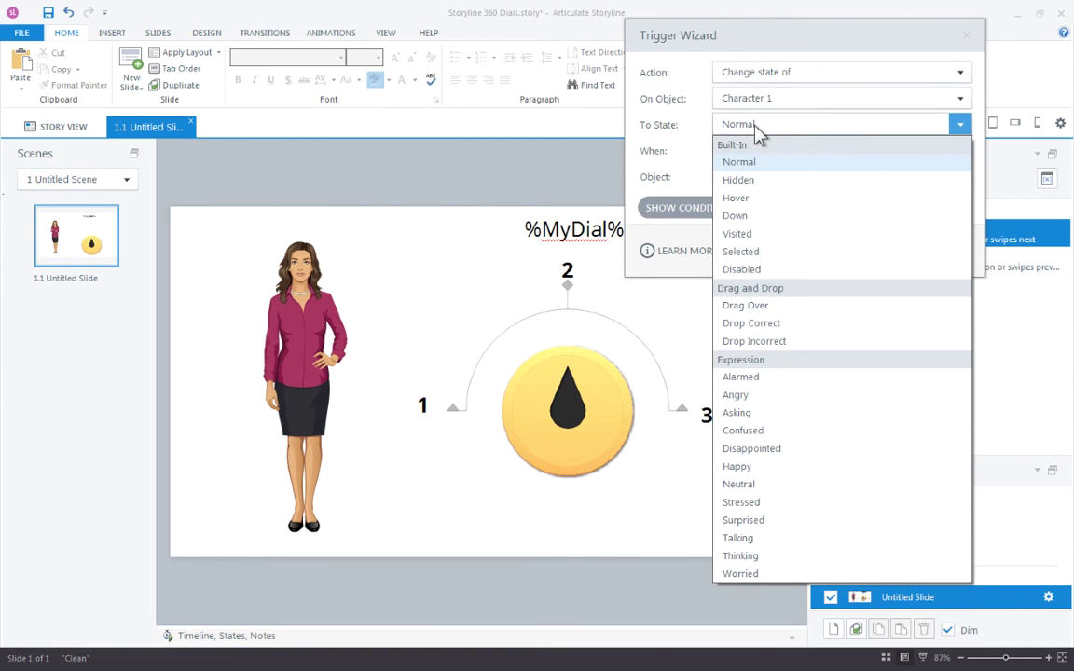
click(757, 520)
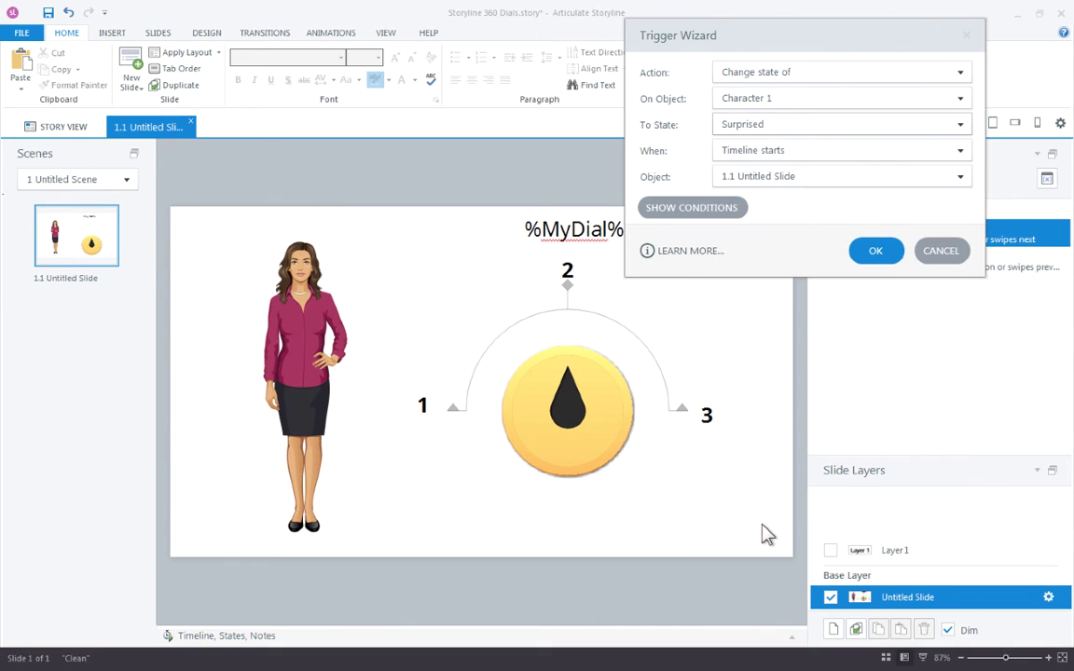
- Fire it when Dial 1 turns, on condition MyDial equals 1, and add the trigger
click(743, 157)
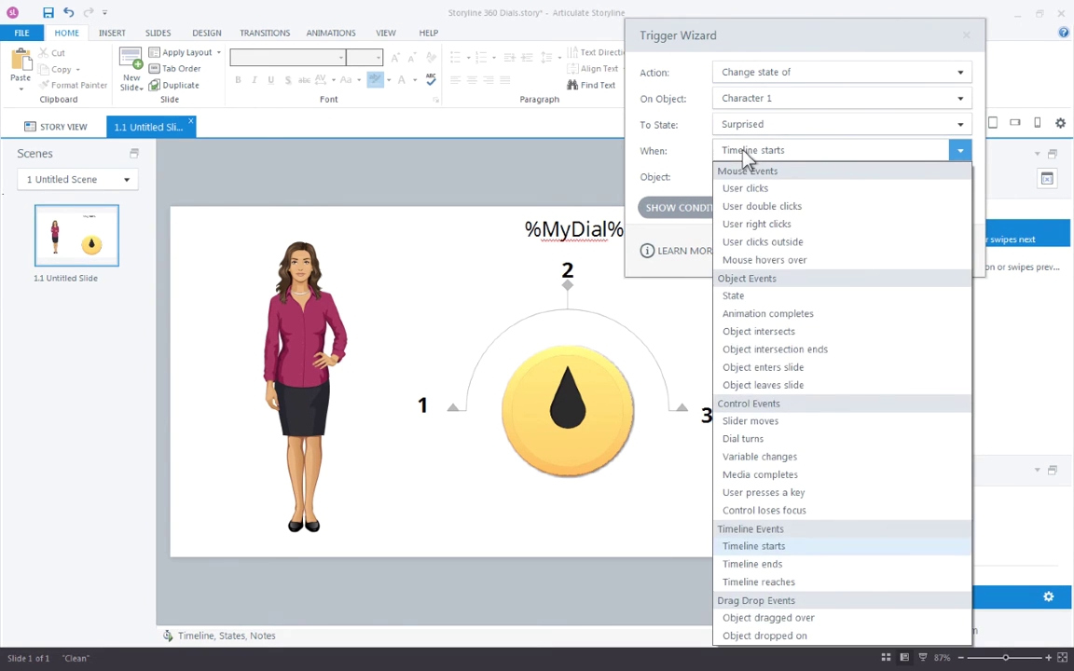
click(792, 440)
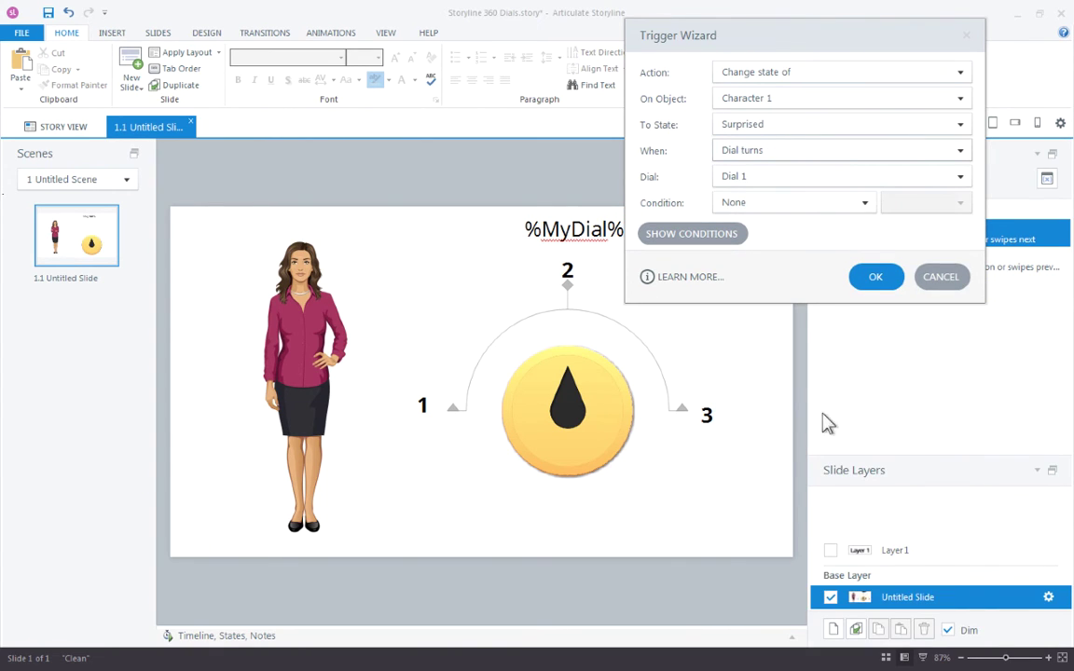
click(752, 202)
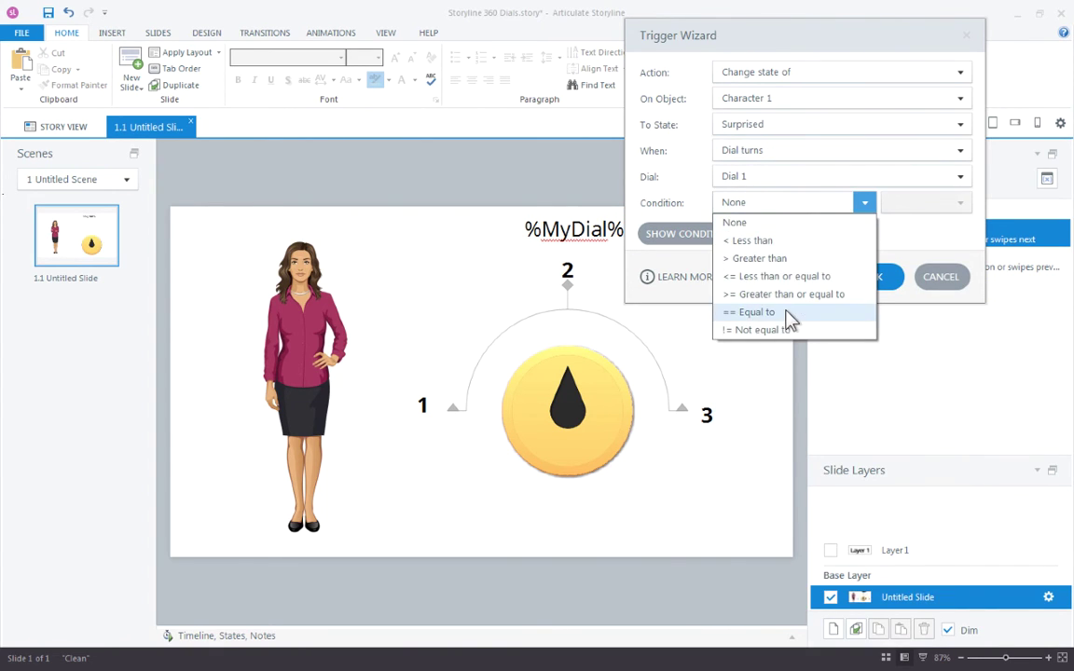
click(725, 314)
click(909, 202)
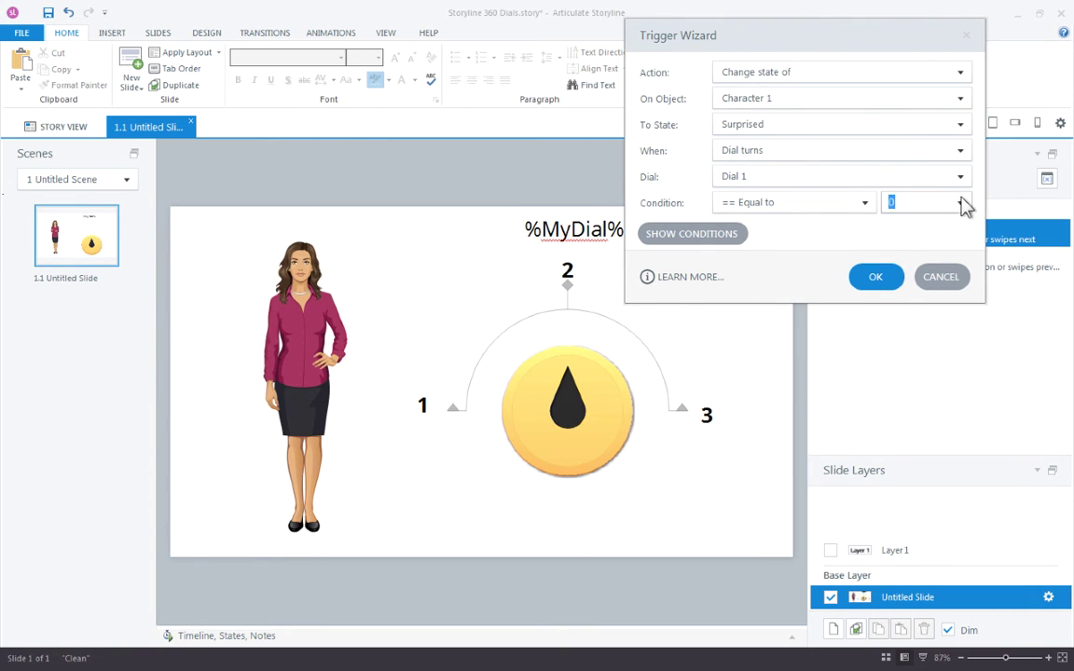
text(1)
click(890, 278)
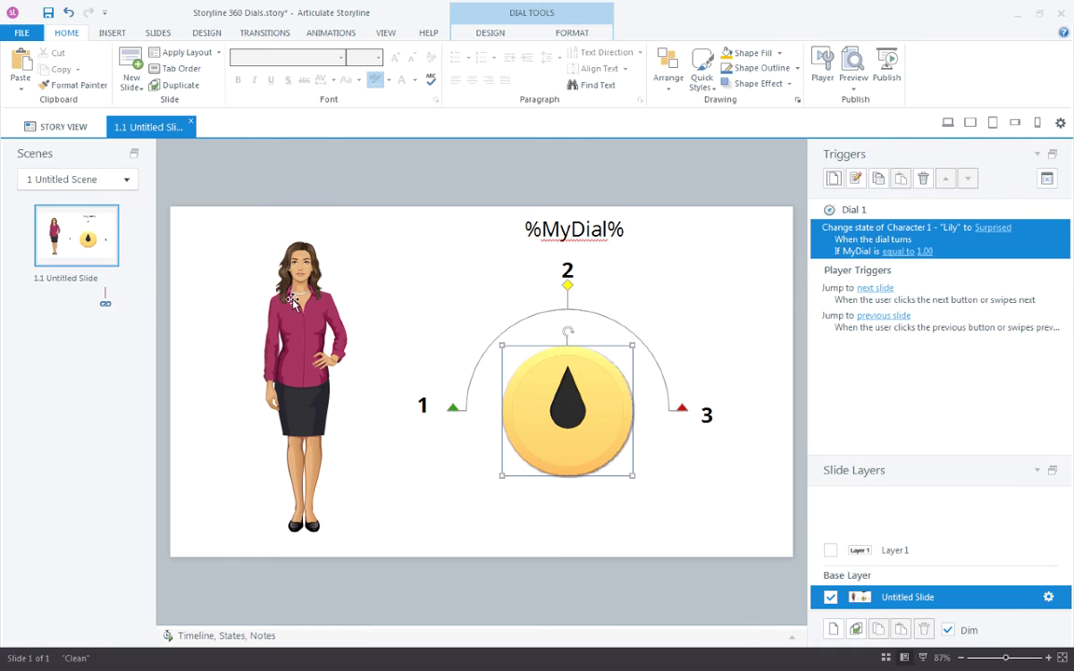
- Add a trigger changing Character 1 to Confused when the dial turns and MyDial equals 2
click(835, 178)
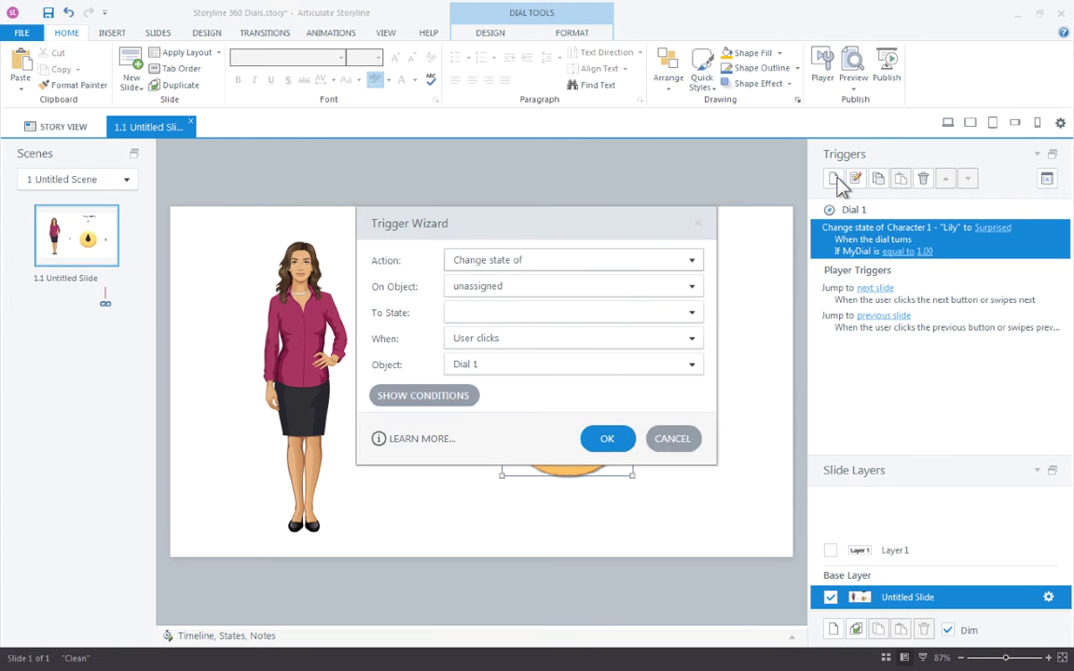
drag(491, 223, 764, 18)
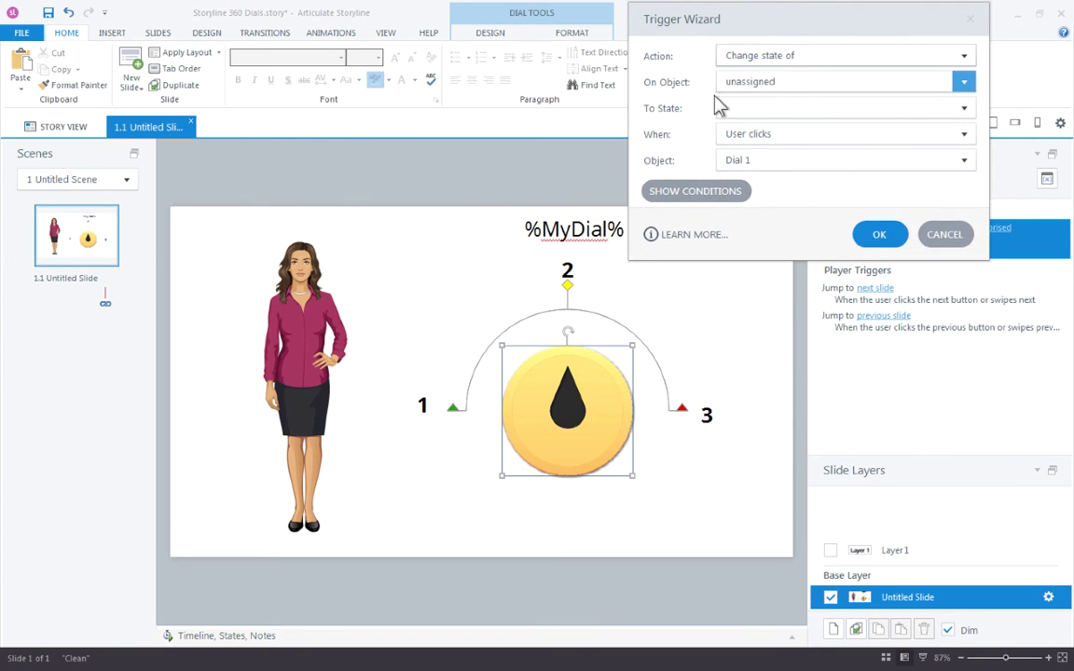
click(774, 84)
click(792, 136)
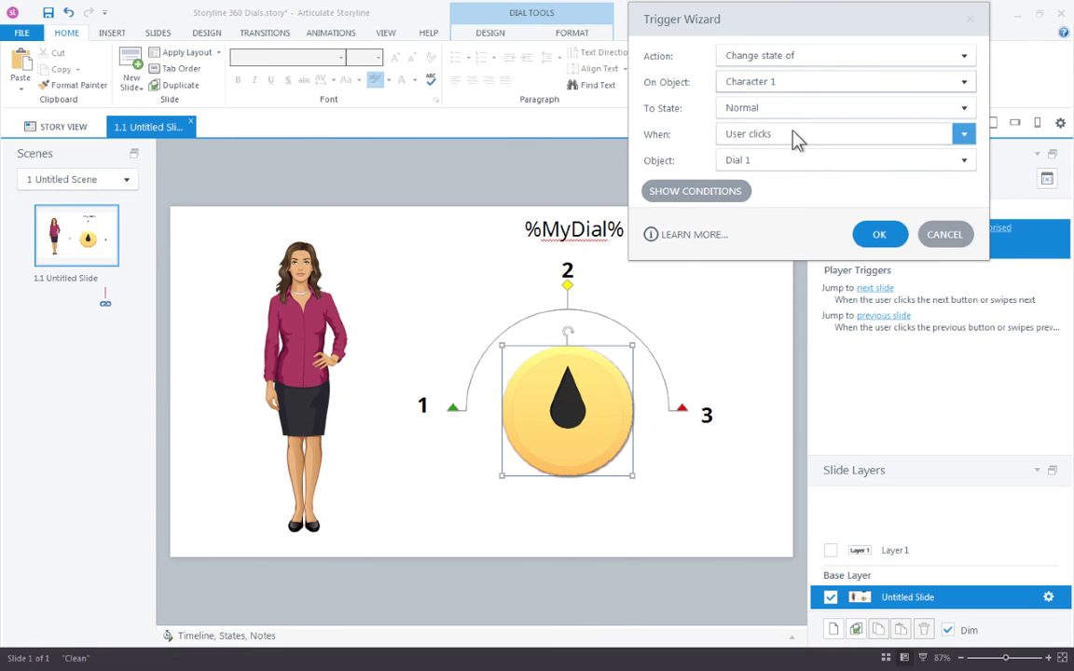
click(763, 111)
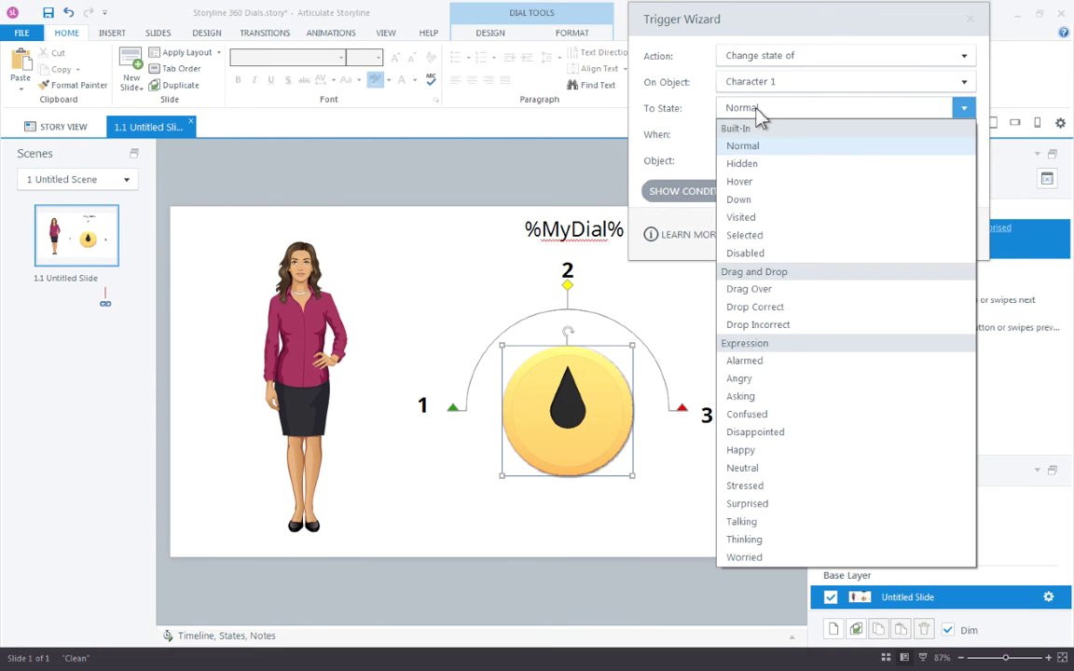
click(816, 415)
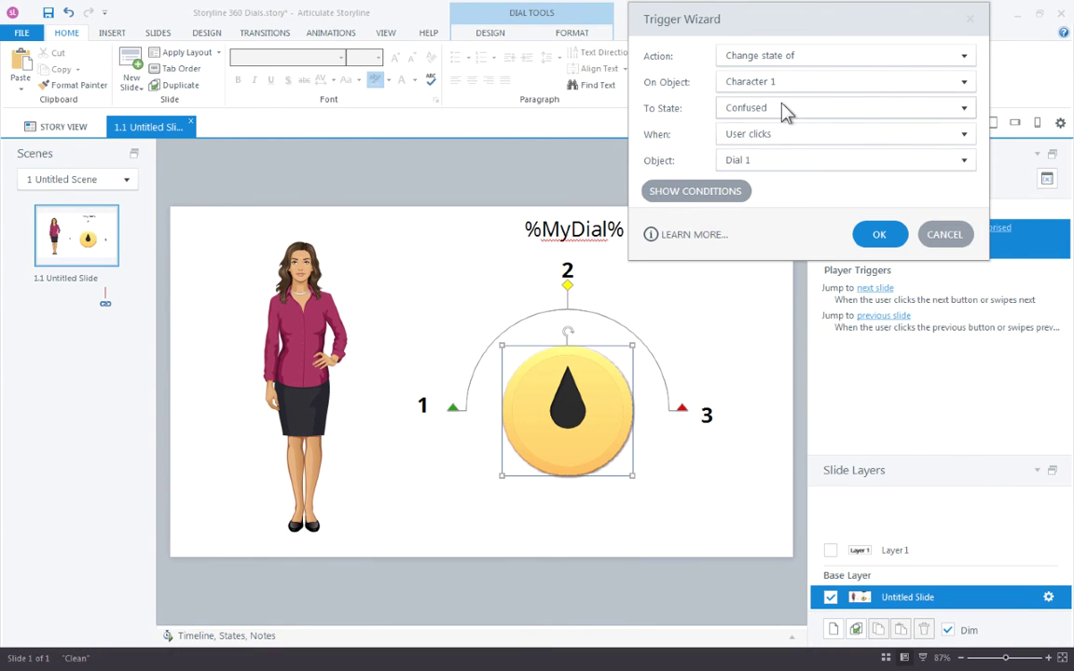
click(751, 136)
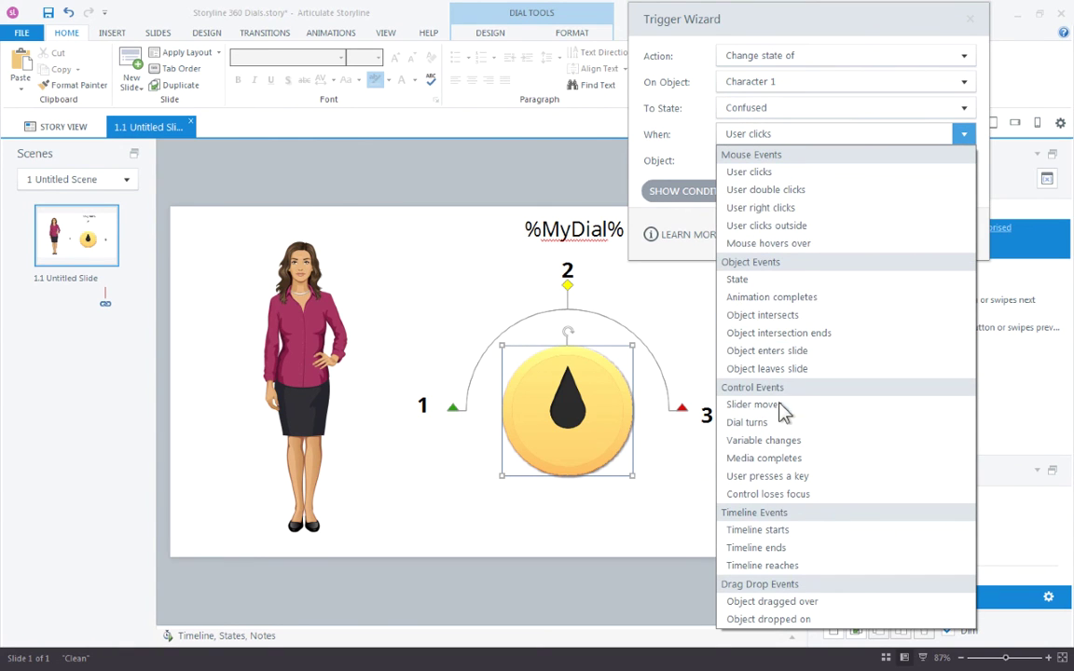
click(806, 423)
click(773, 190)
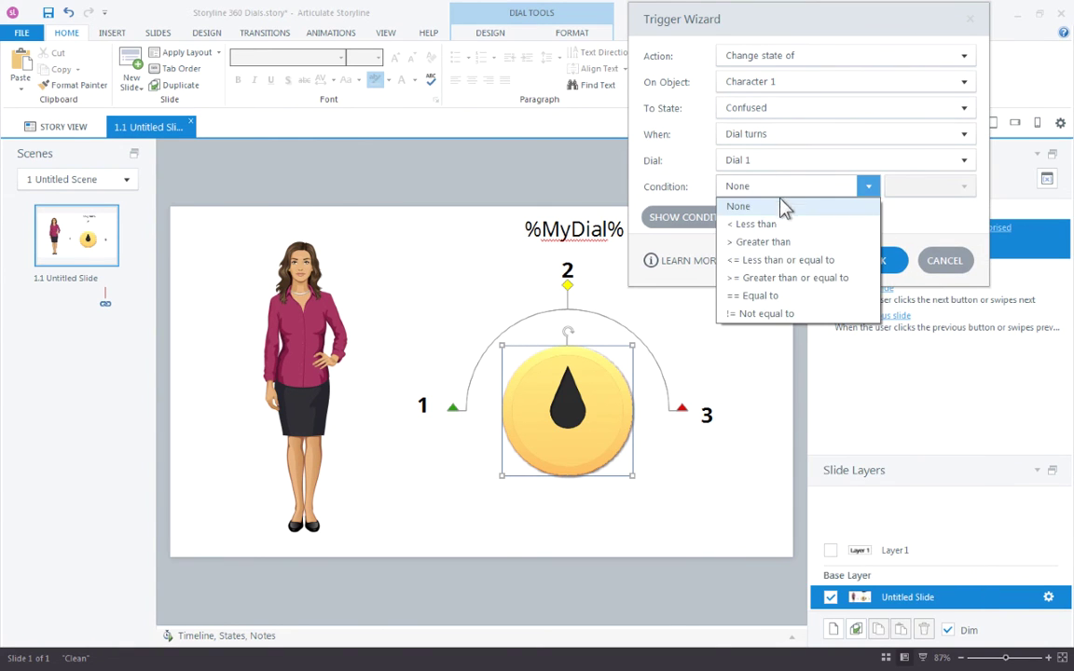
click(813, 294)
click(894, 186)
text(2)
click(879, 261)
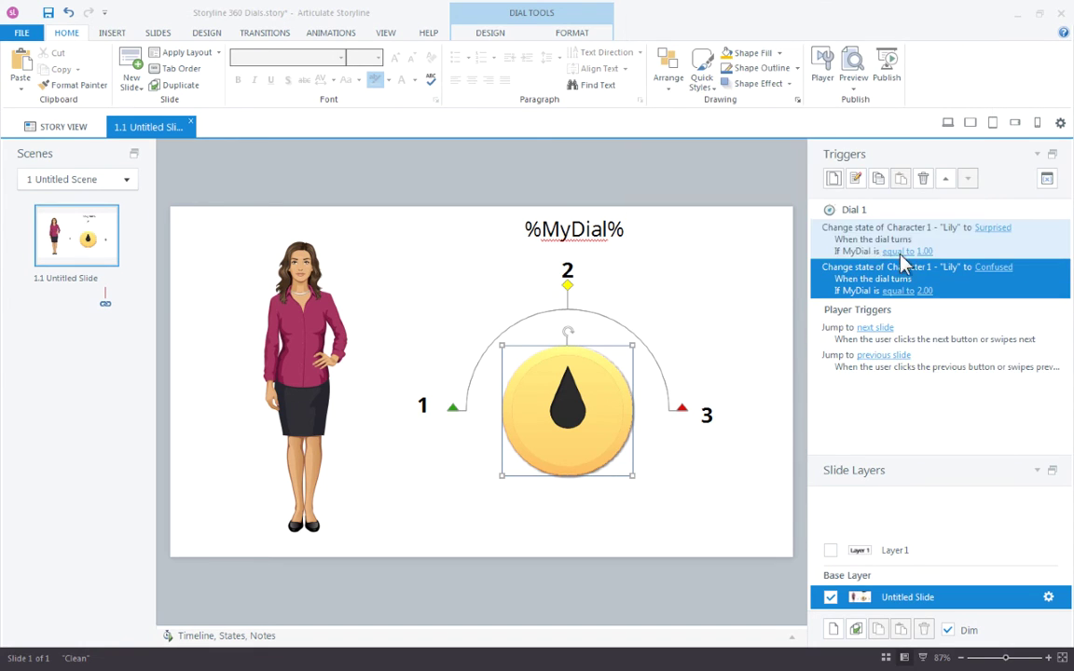
- Add a trigger changing Character 1 to Alarmed when the dial turns and MyDial equals 3
click(833, 178)
drag(570, 232, 763, 36)
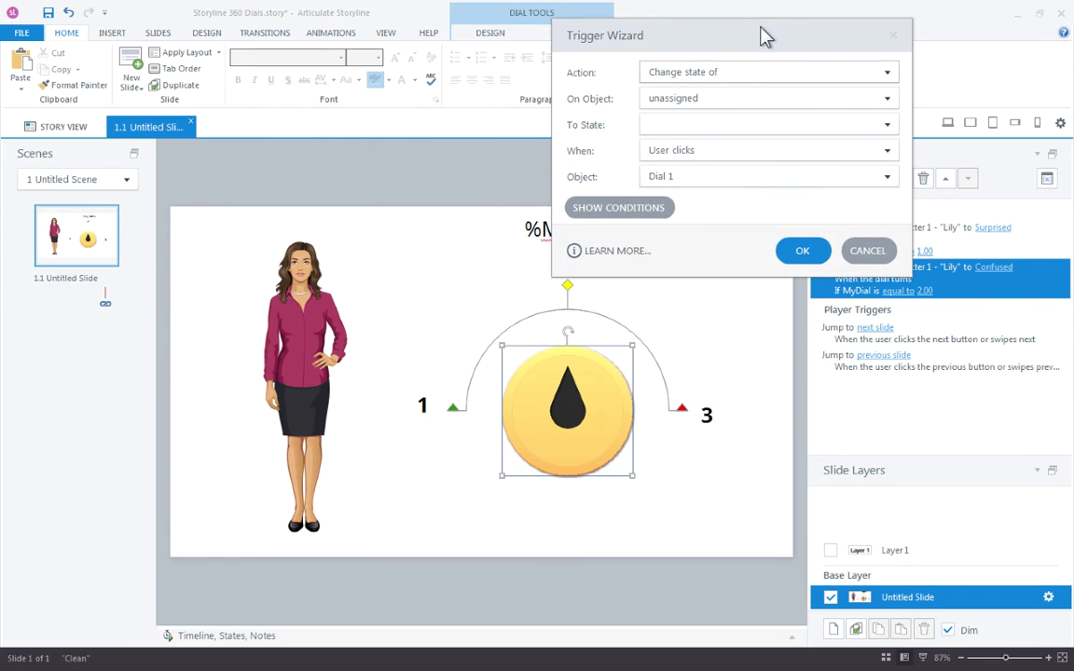
click(722, 101)
click(723, 147)
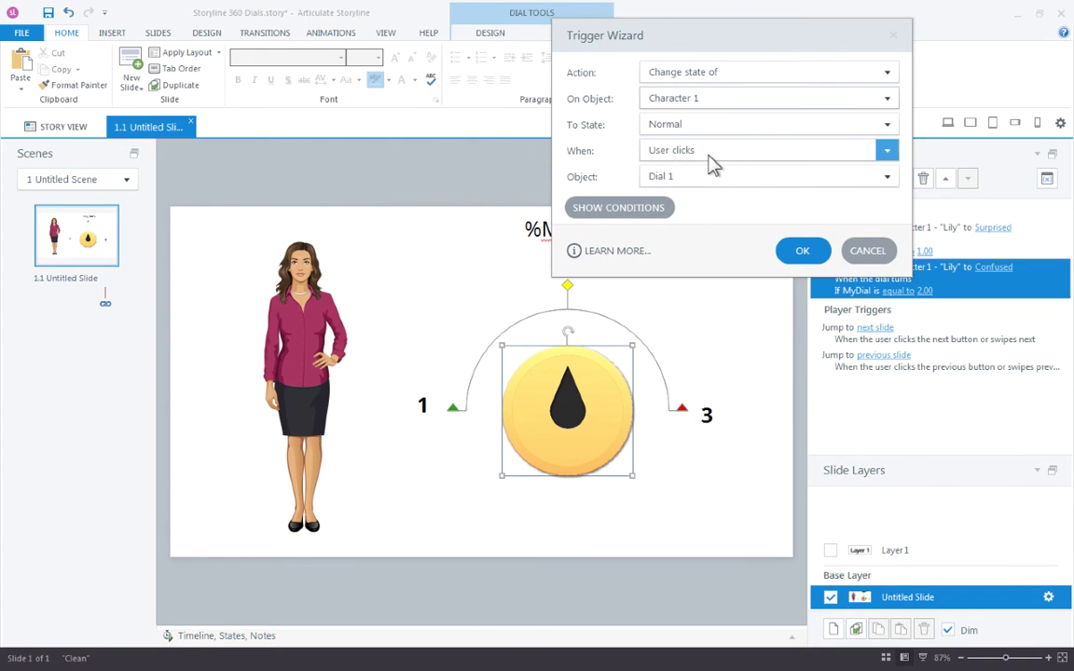
click(703, 127)
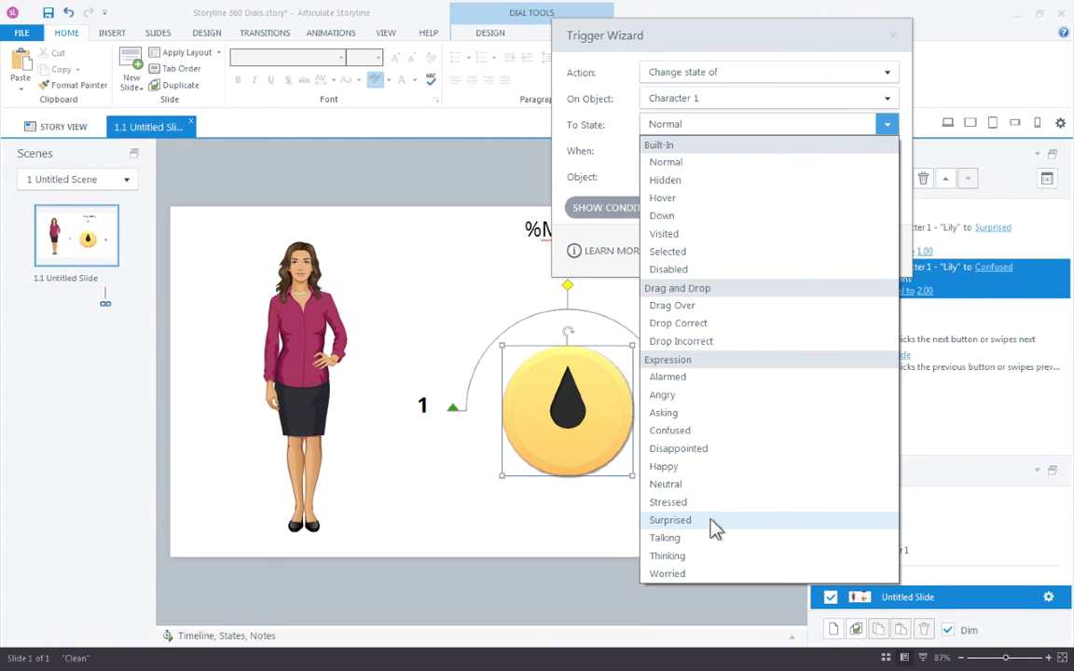
click(736, 378)
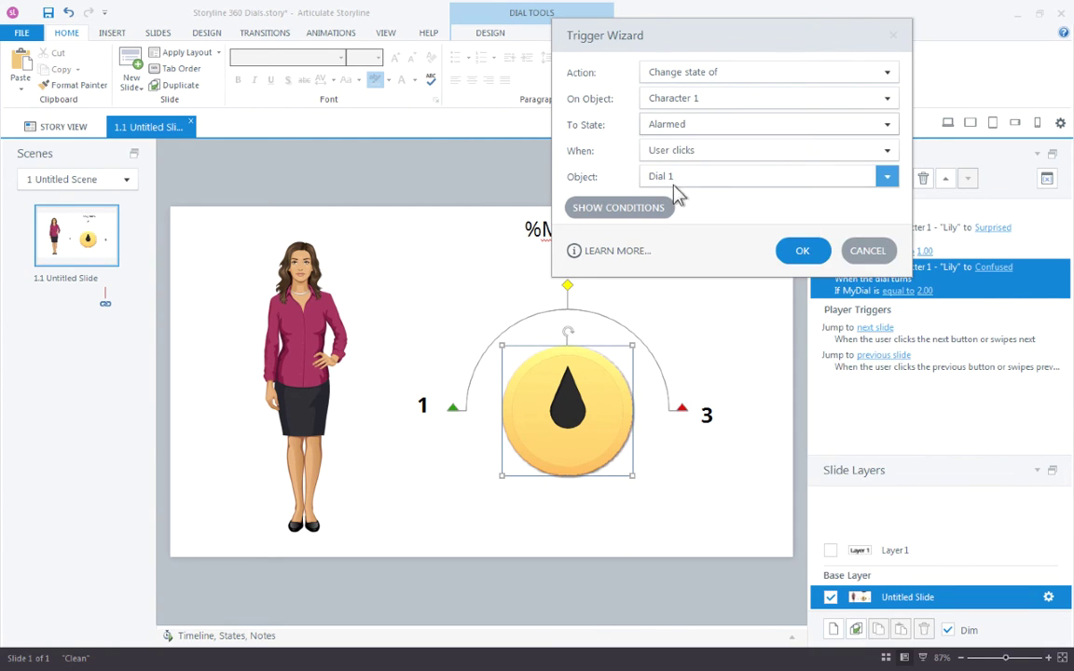
click(698, 154)
click(718, 440)
click(688, 205)
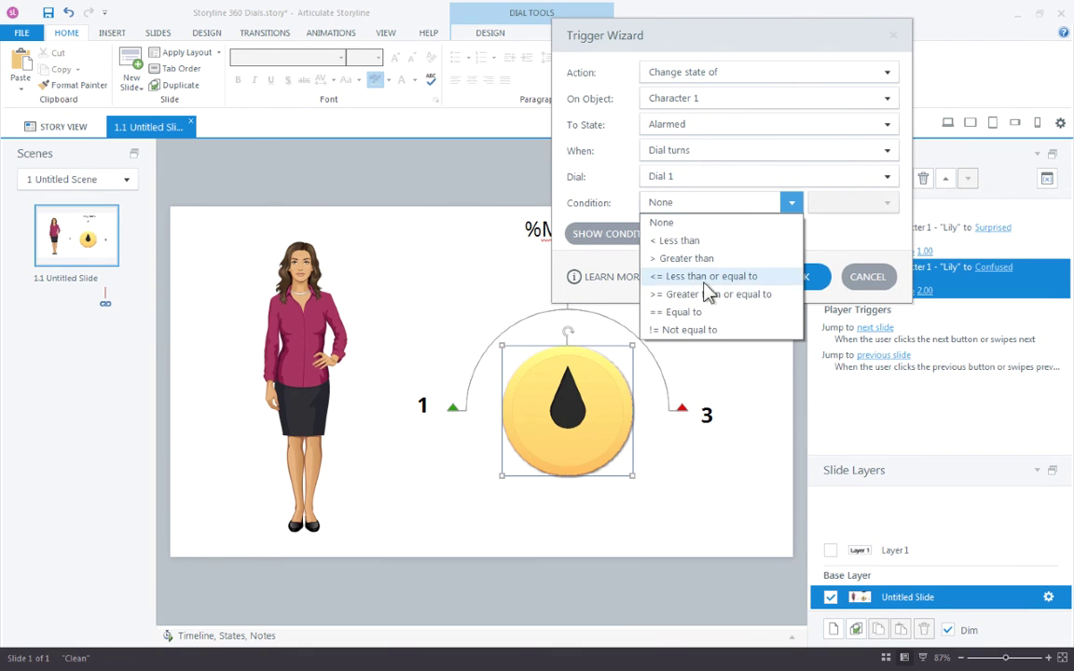
click(727, 312)
click(844, 203)
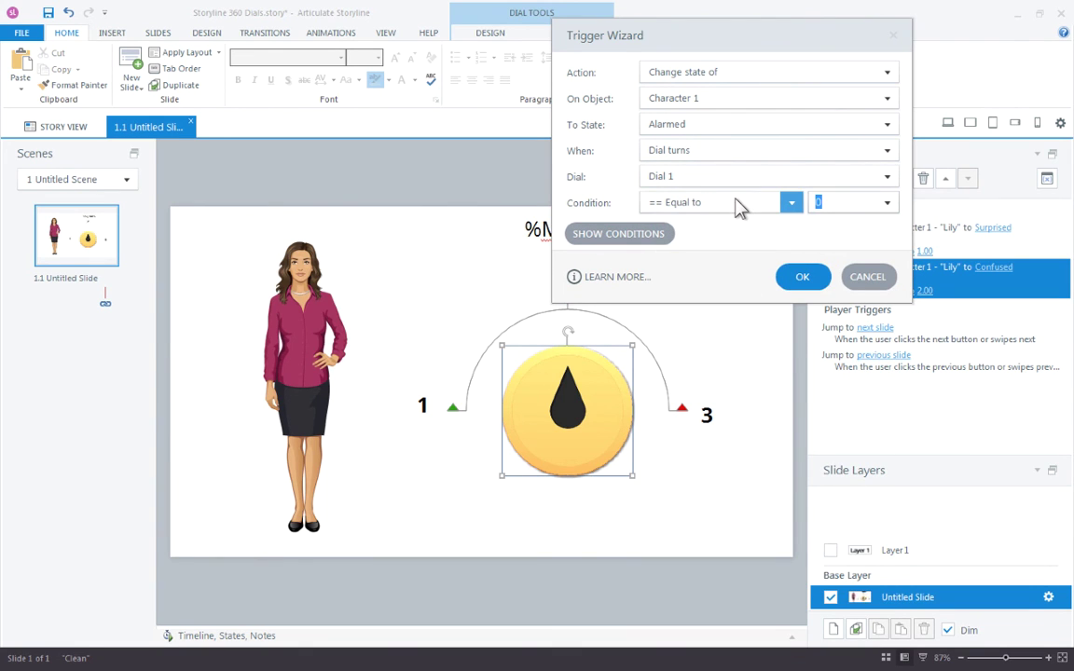
text(3)
click(804, 278)
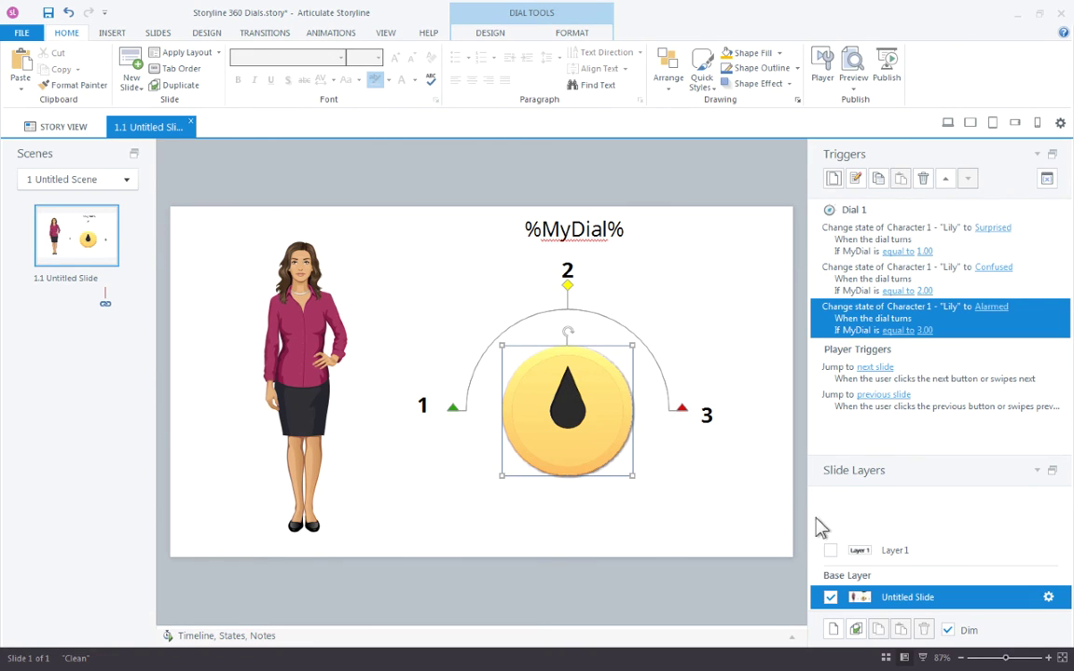
click(853, 65)
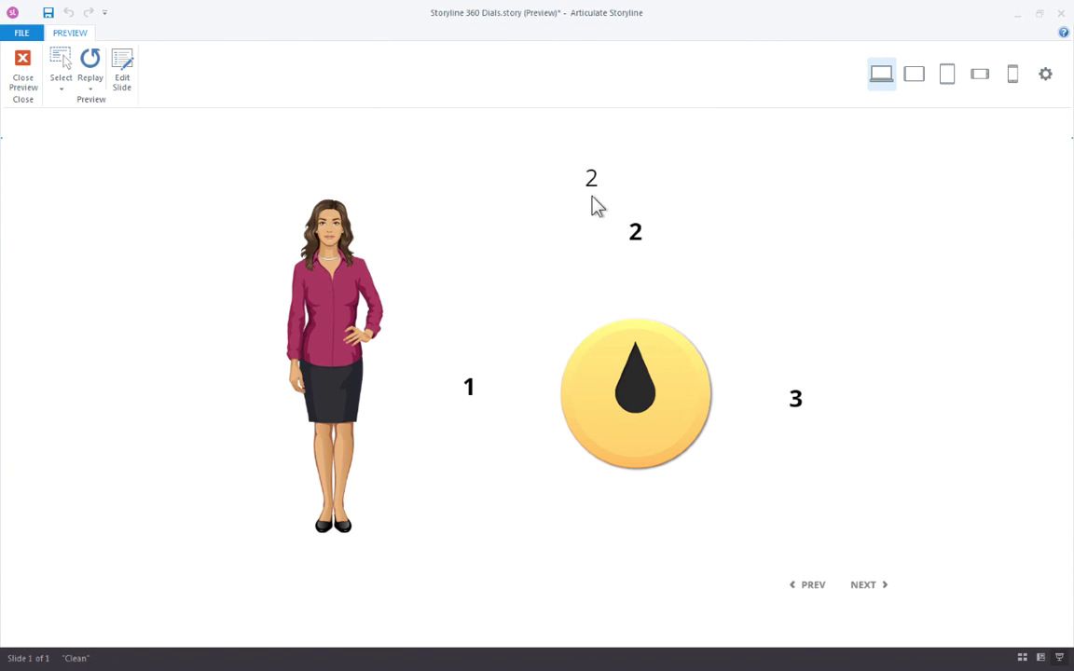
drag(633, 356, 583, 392)
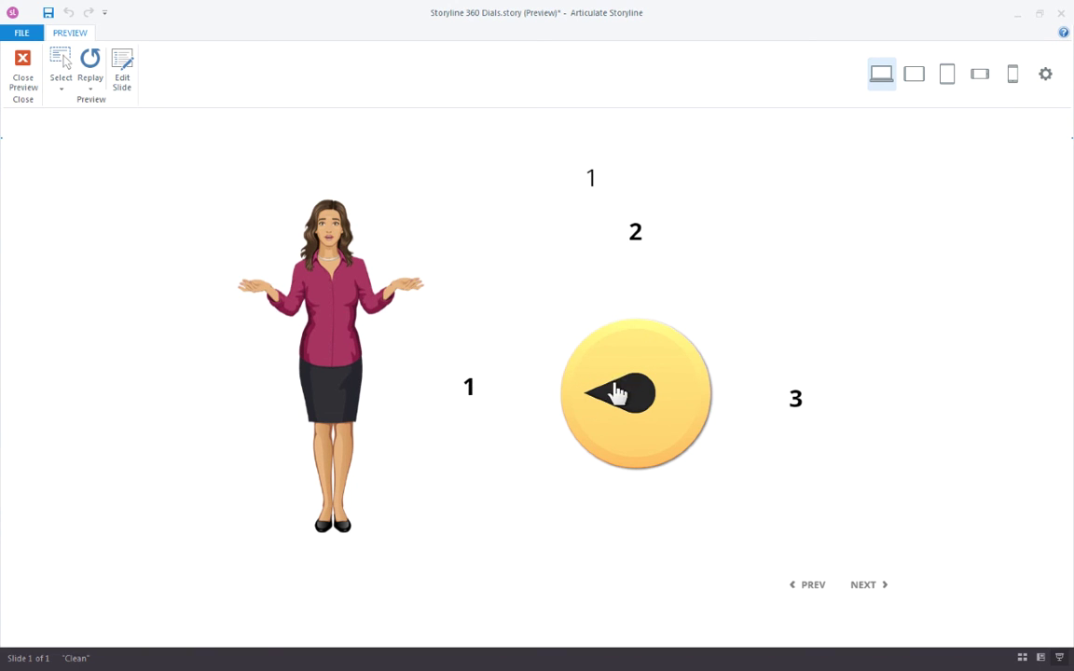
drag(611, 390, 632, 311)
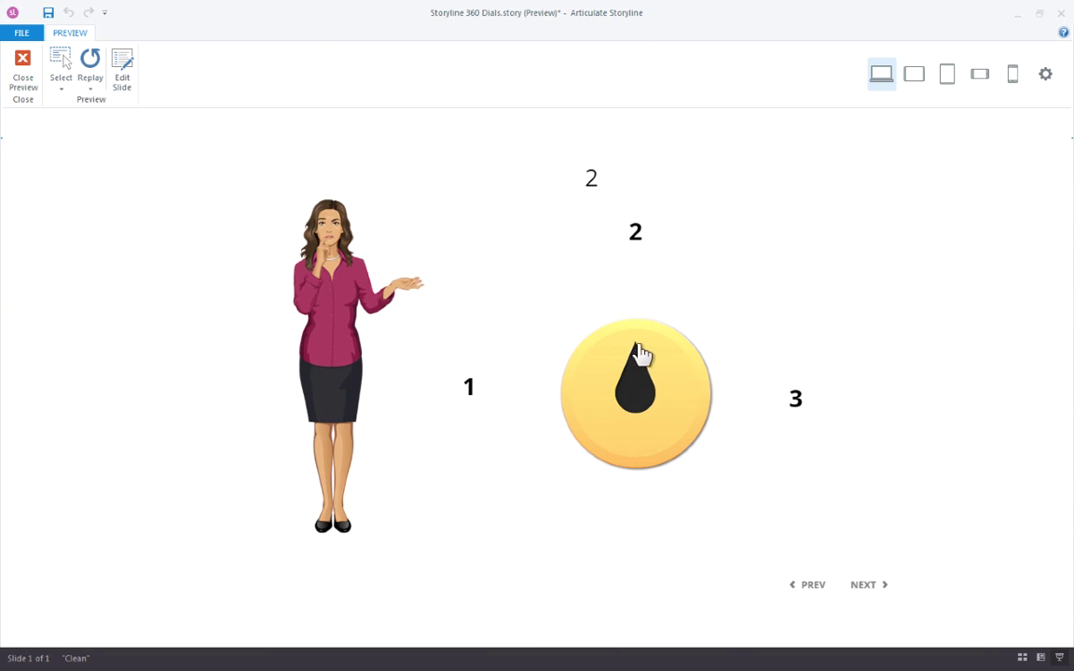
drag(635, 354, 710, 396)
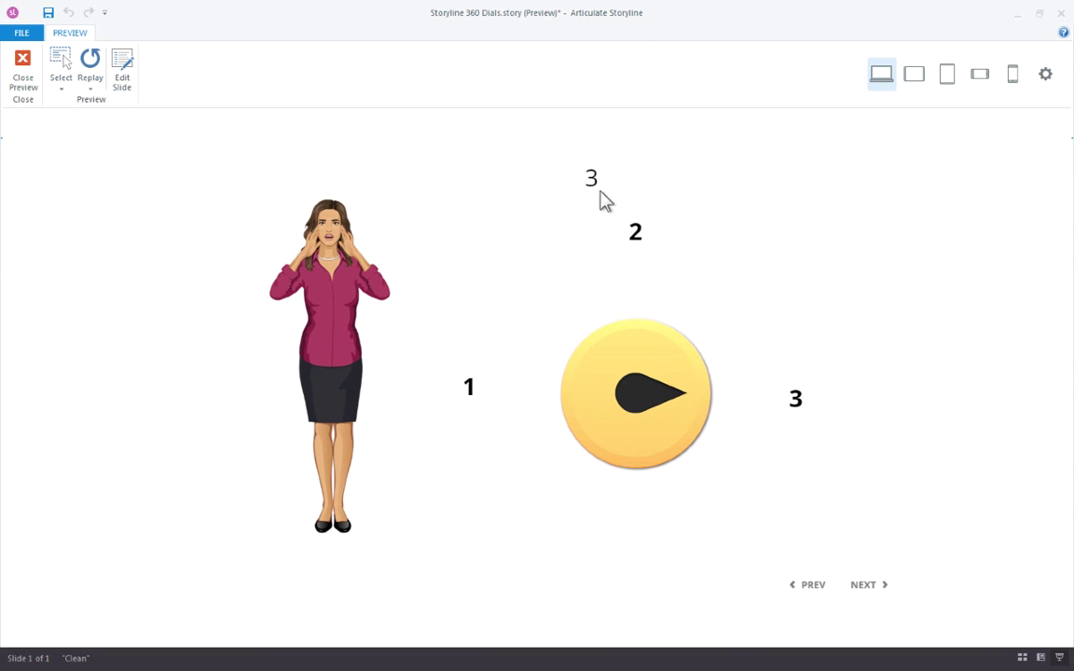
drag(648, 390, 647, 338)
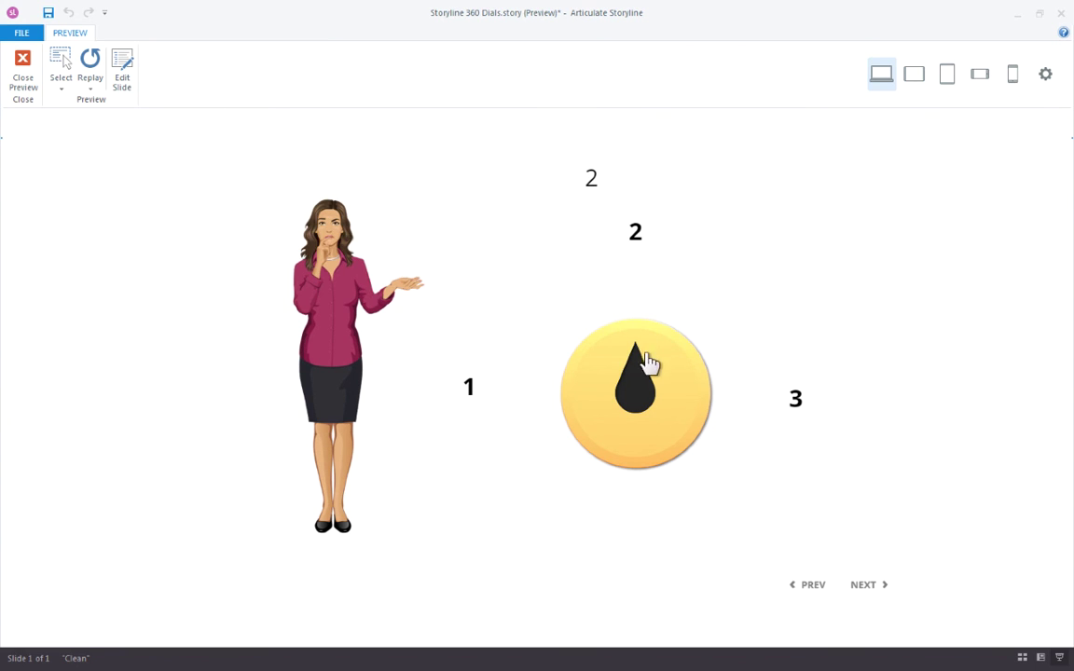
drag(642, 364, 596, 398)
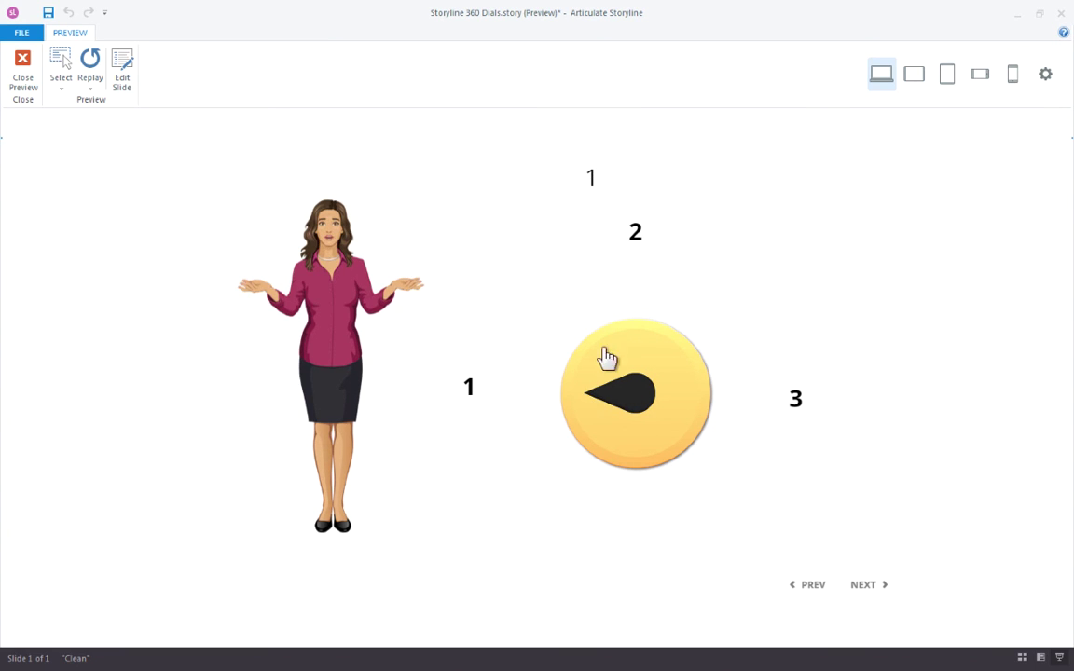
drag(613, 340, 587, 360)
- Close the preview and return to editing the slide
click(23, 76)
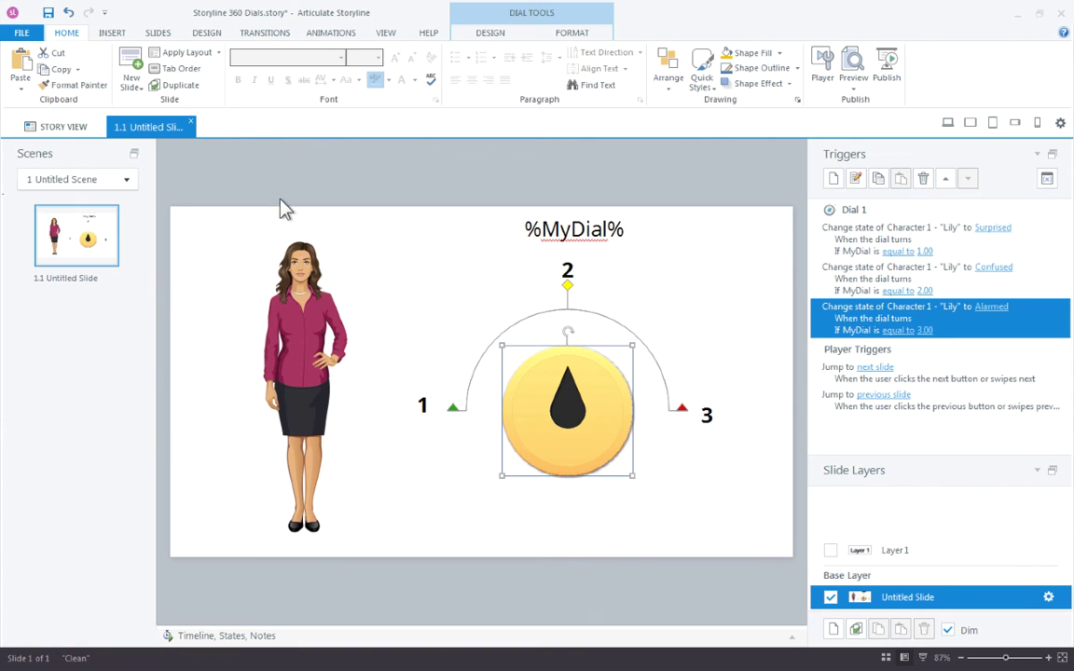
click(490, 33)
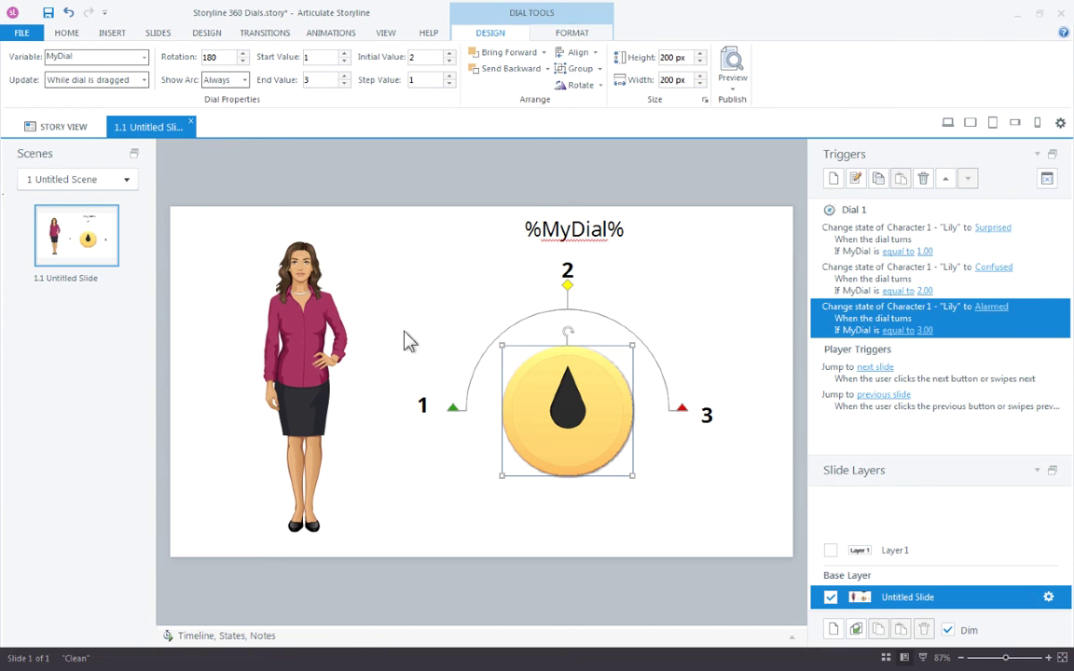
click(325, 297)
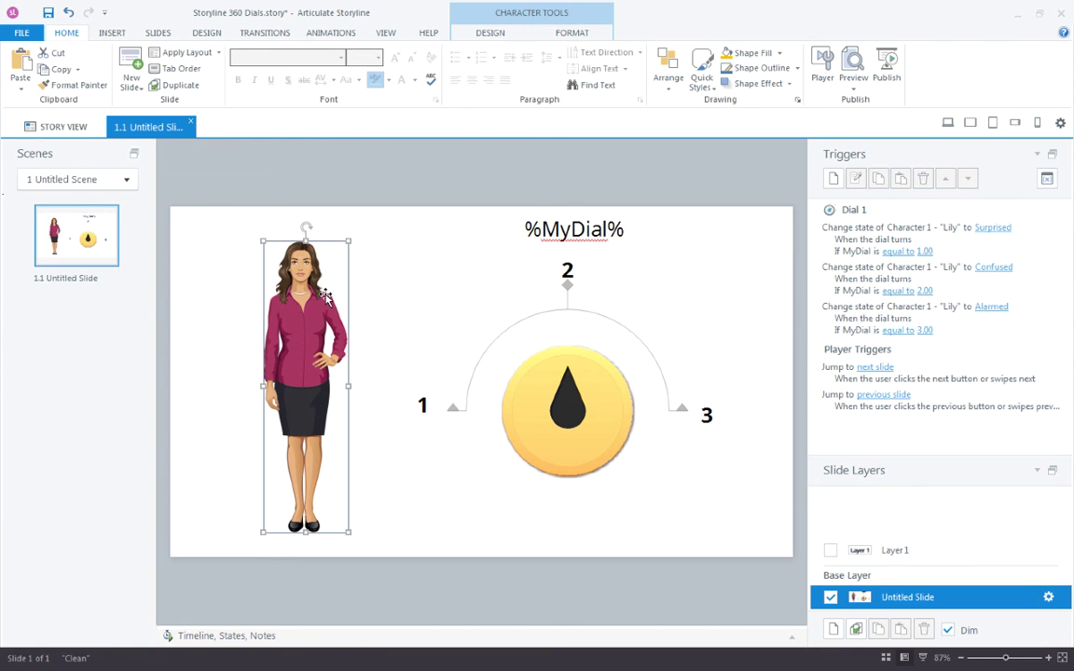
- On Layer 1, move the 'Layer 1' text beside the character's head, then return to the base layer
click(905, 552)
mouse_move(410, 291)
mouse_down()
mouse_move(383, 276)
mouse_move(391, 281)
mouse_up()
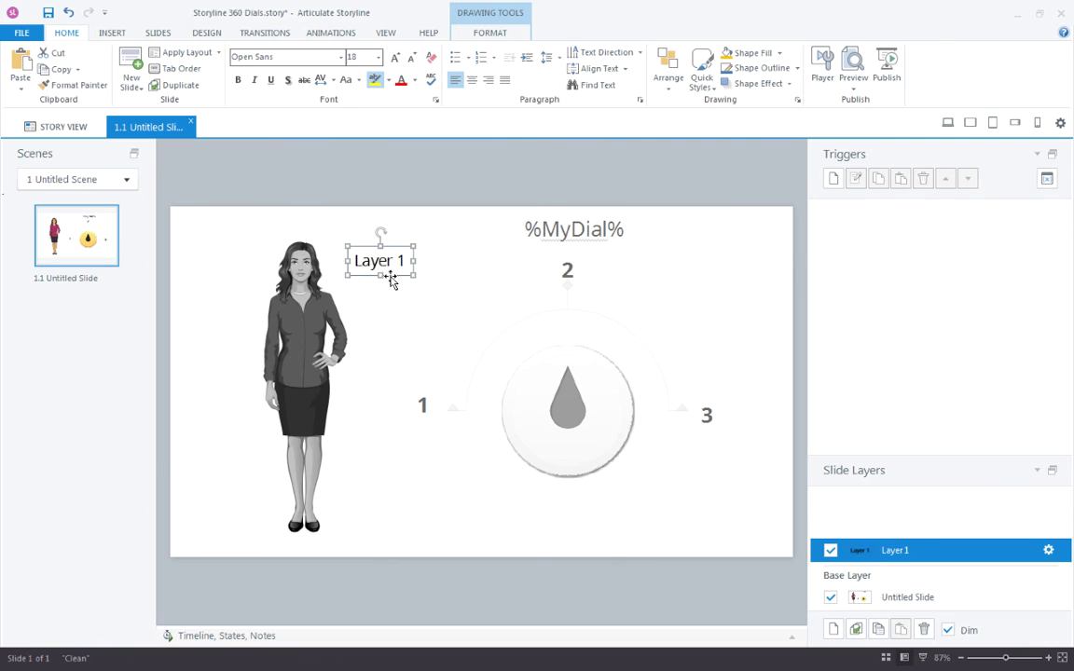
click(912, 601)
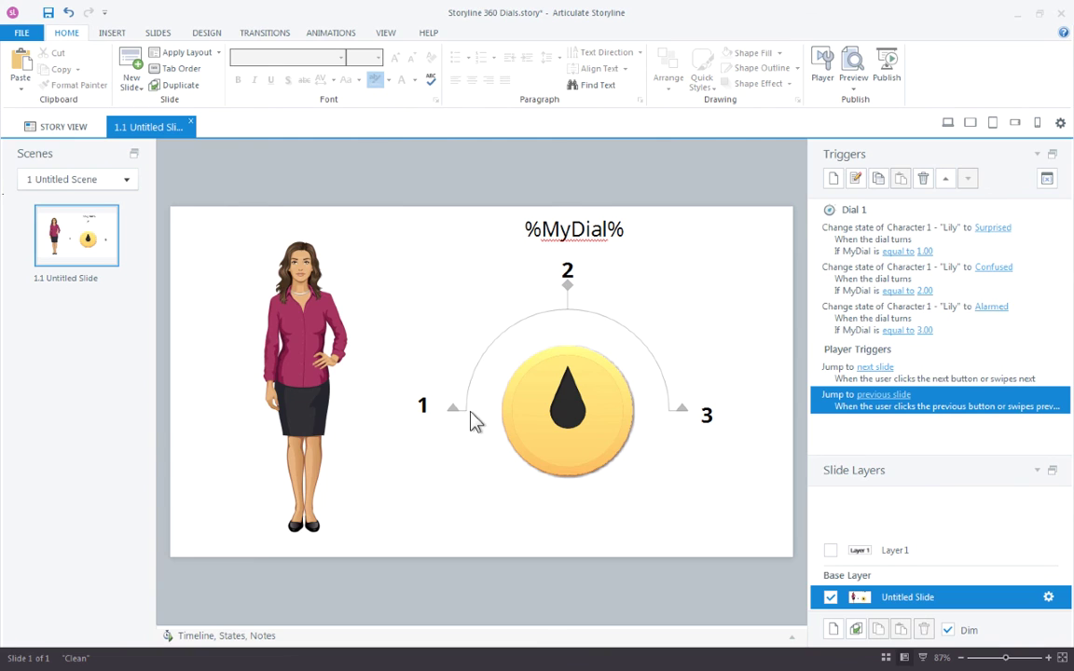
click(422, 405)
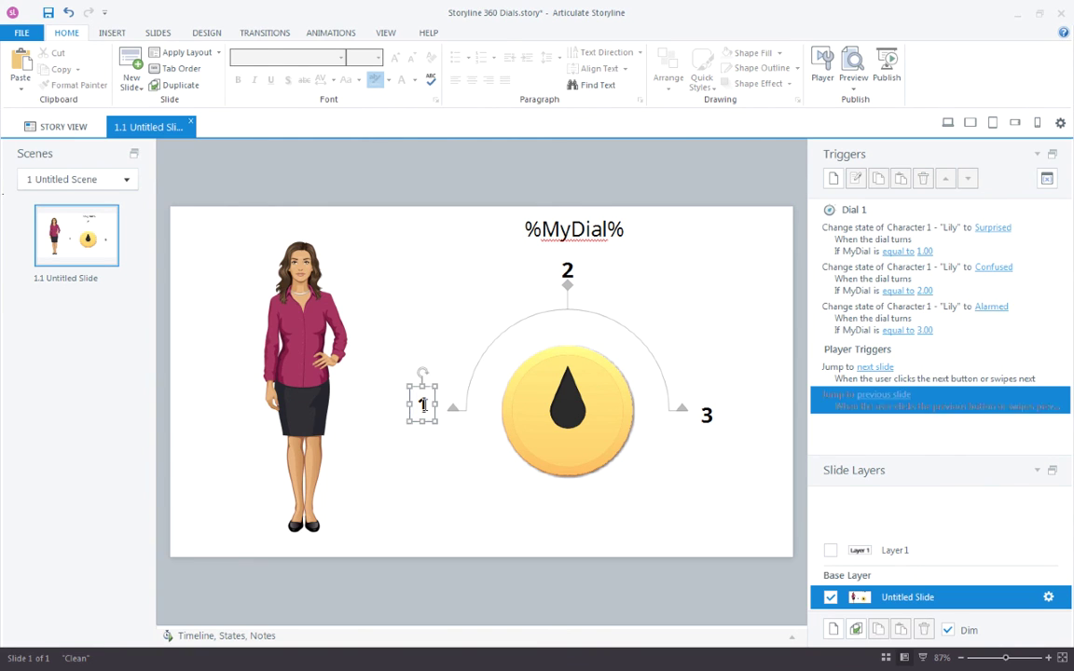
- Add a Show layer trigger for Layer 1 when the dial turns and MyDial equals 1
click(834, 178)
drag(532, 232, 799, 65)
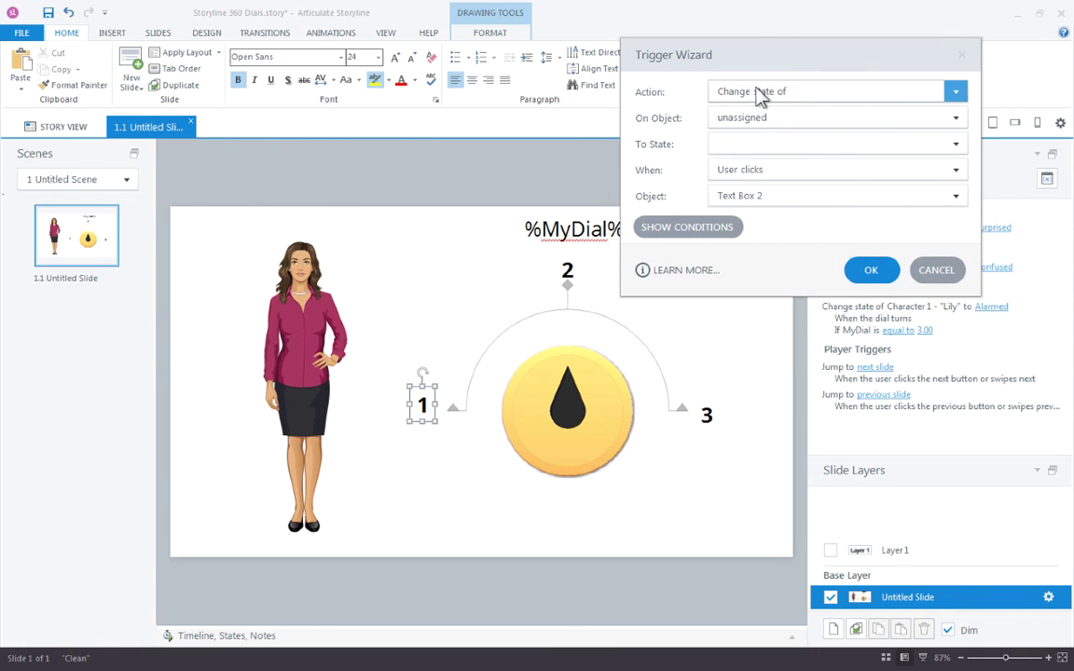
click(788, 92)
click(787, 150)
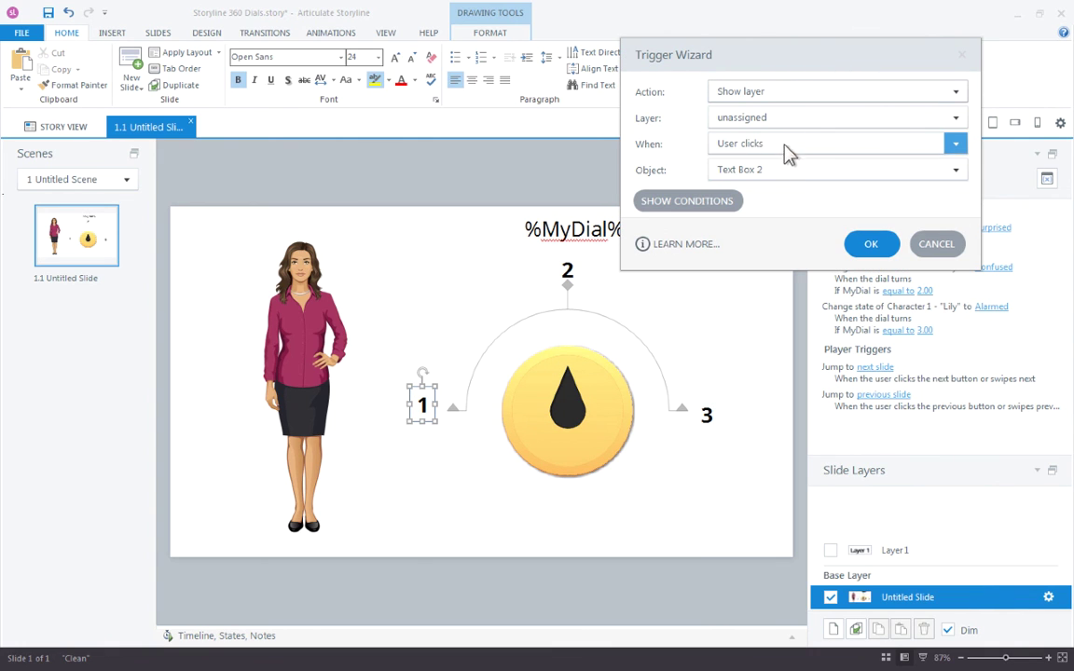
click(767, 119)
click(770, 156)
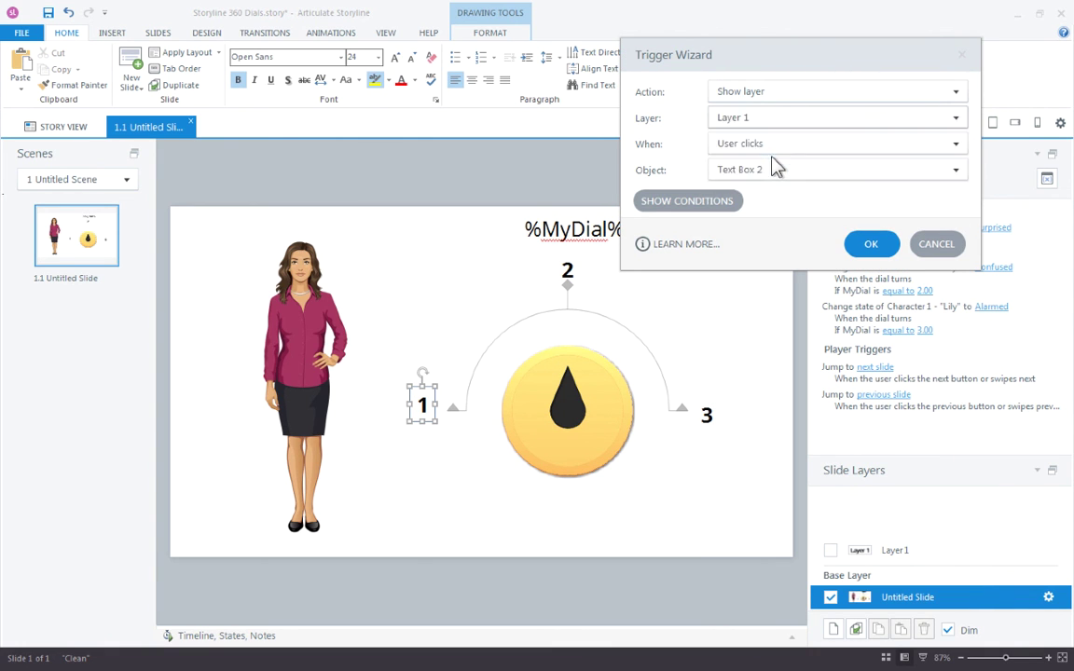
click(743, 145)
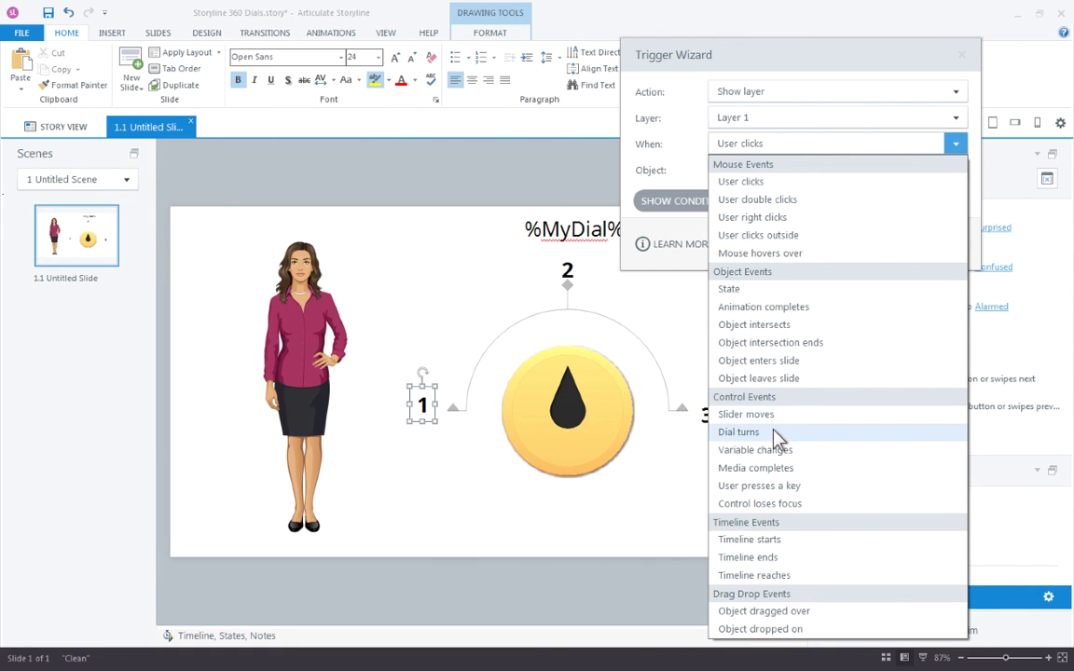
click(774, 435)
click(745, 196)
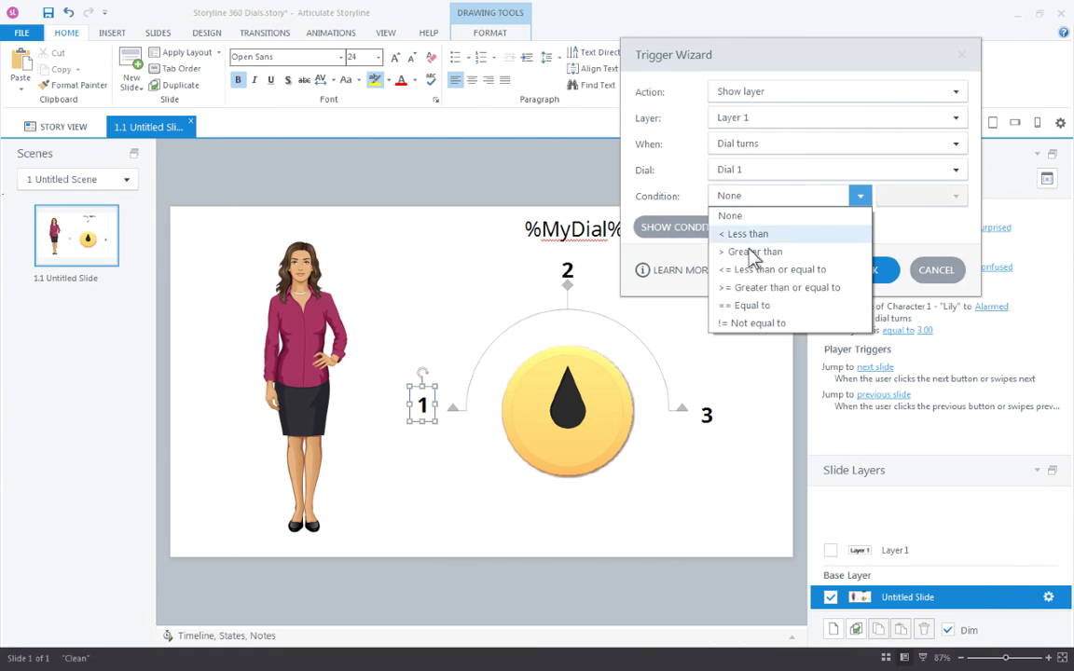
click(771, 306)
double_click(903, 194)
text(1)
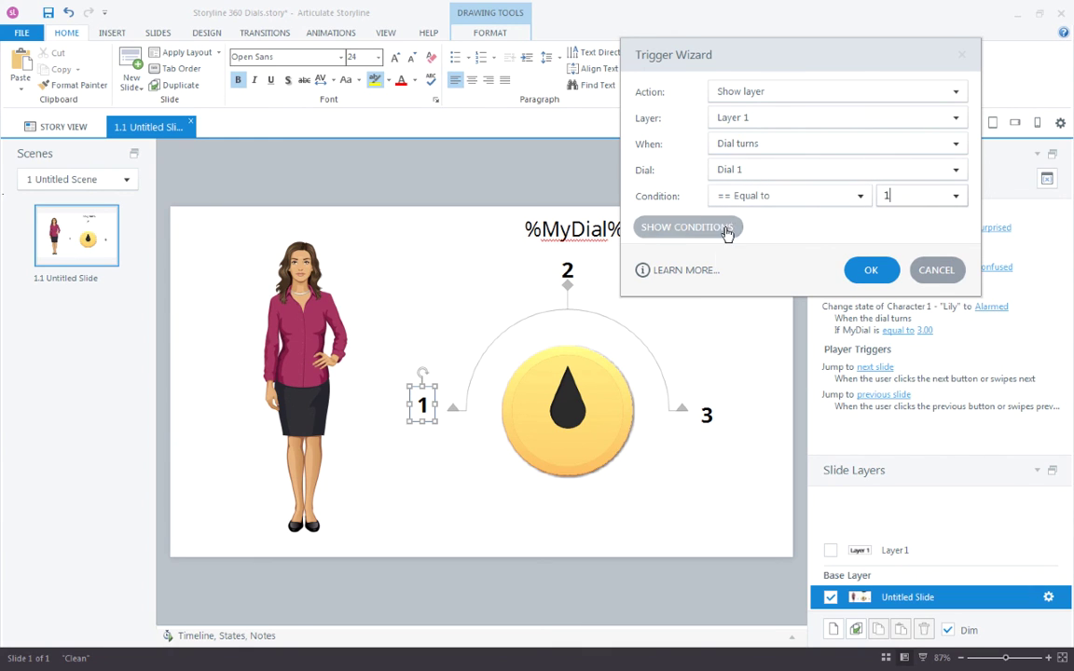
click(869, 273)
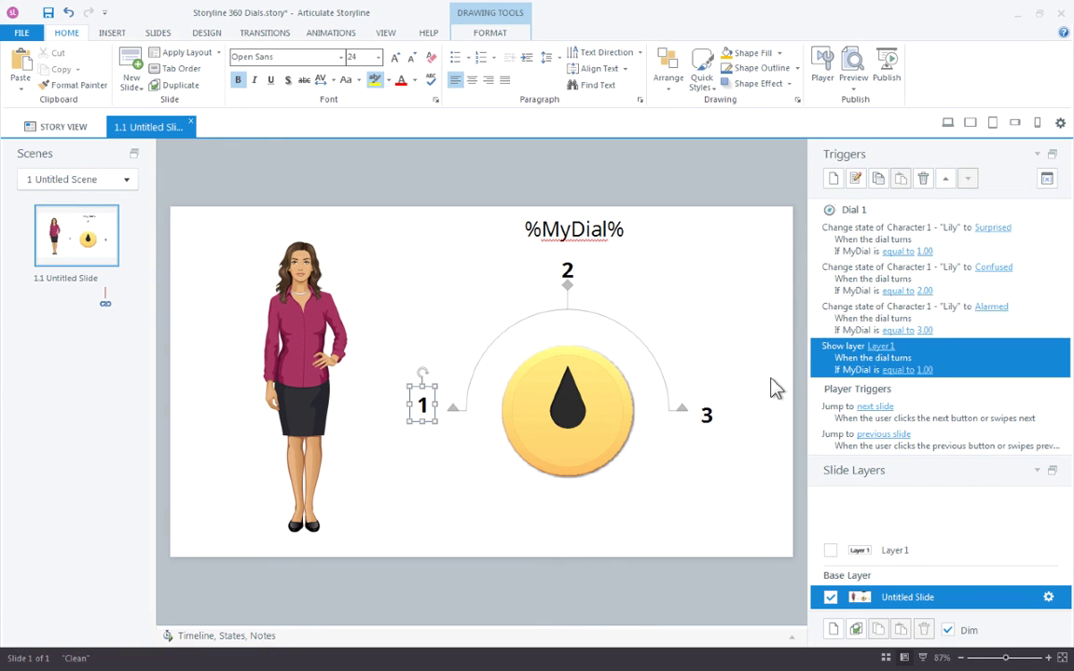
click(852, 66)
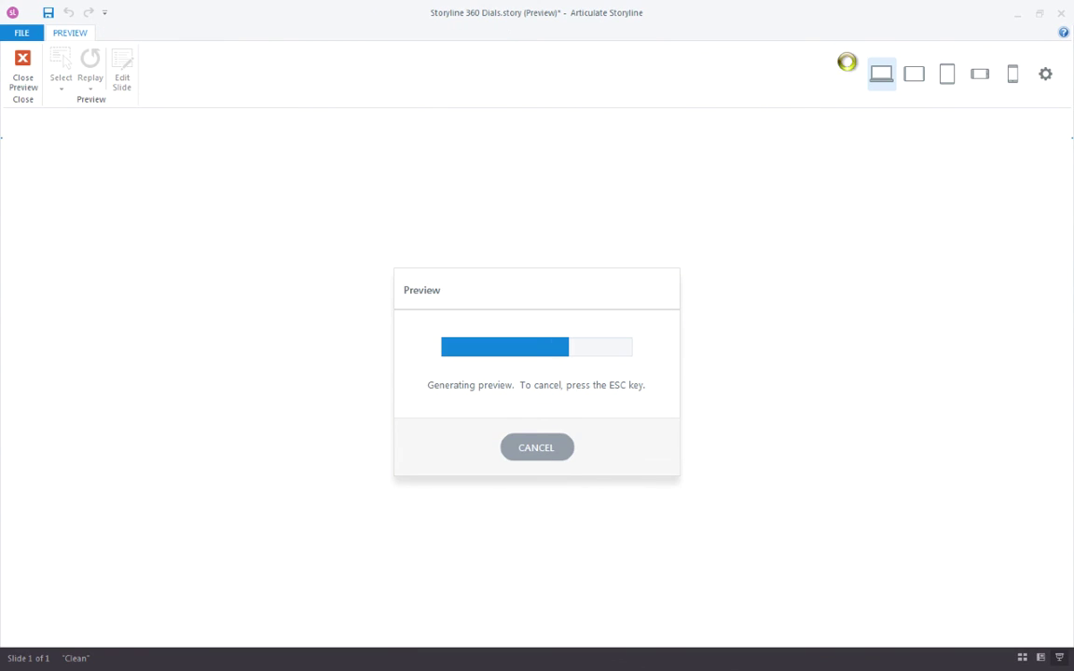
drag(625, 331, 545, 371)
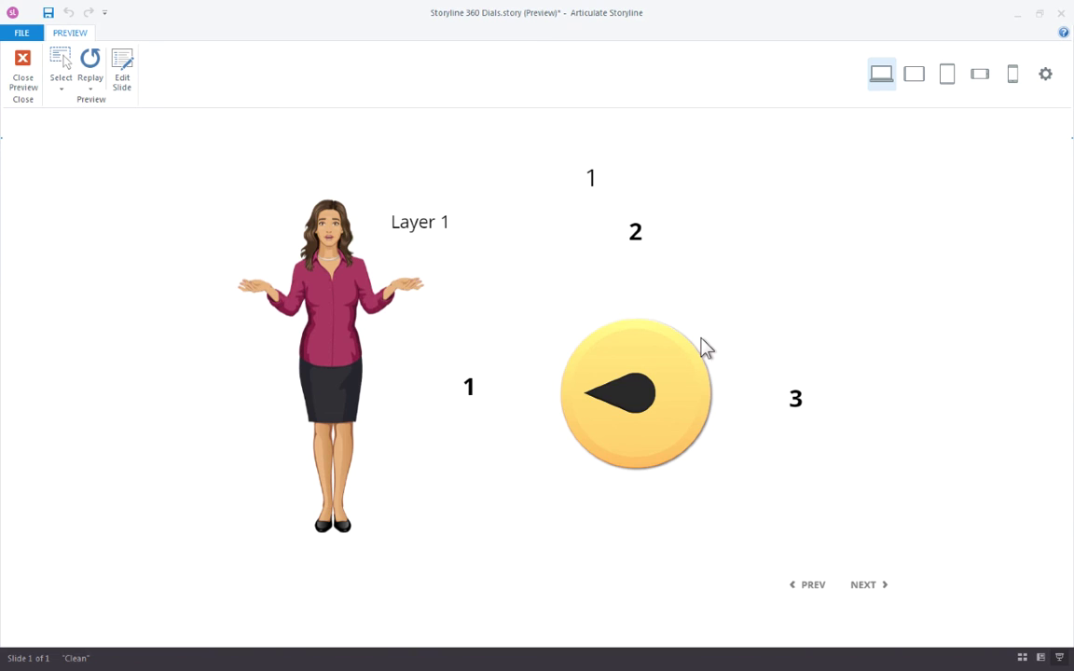
key(Escape)
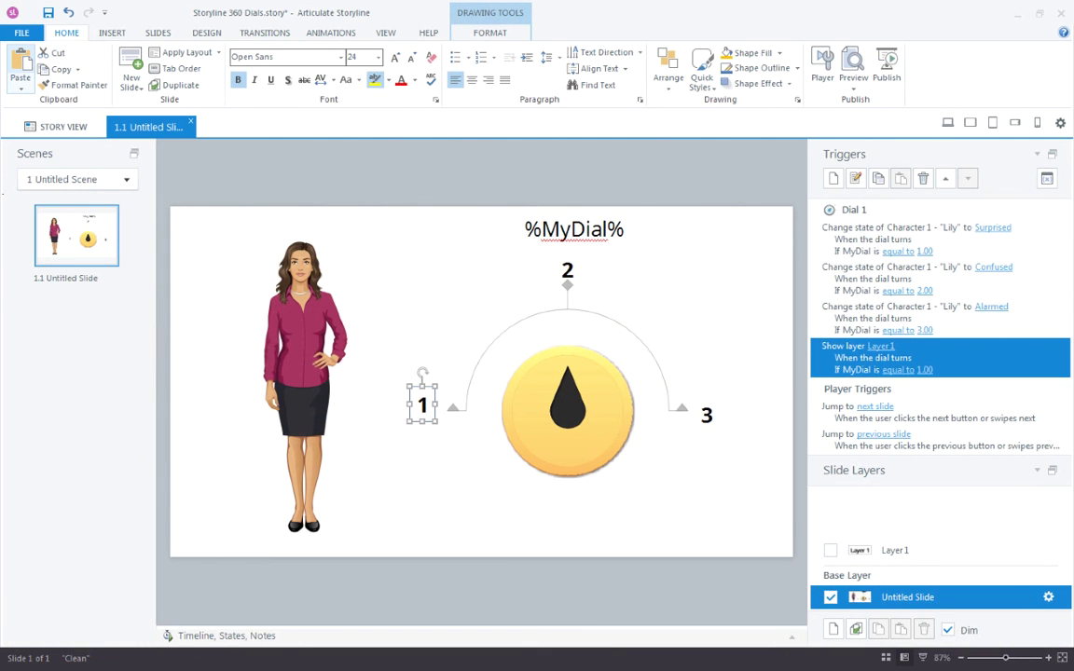